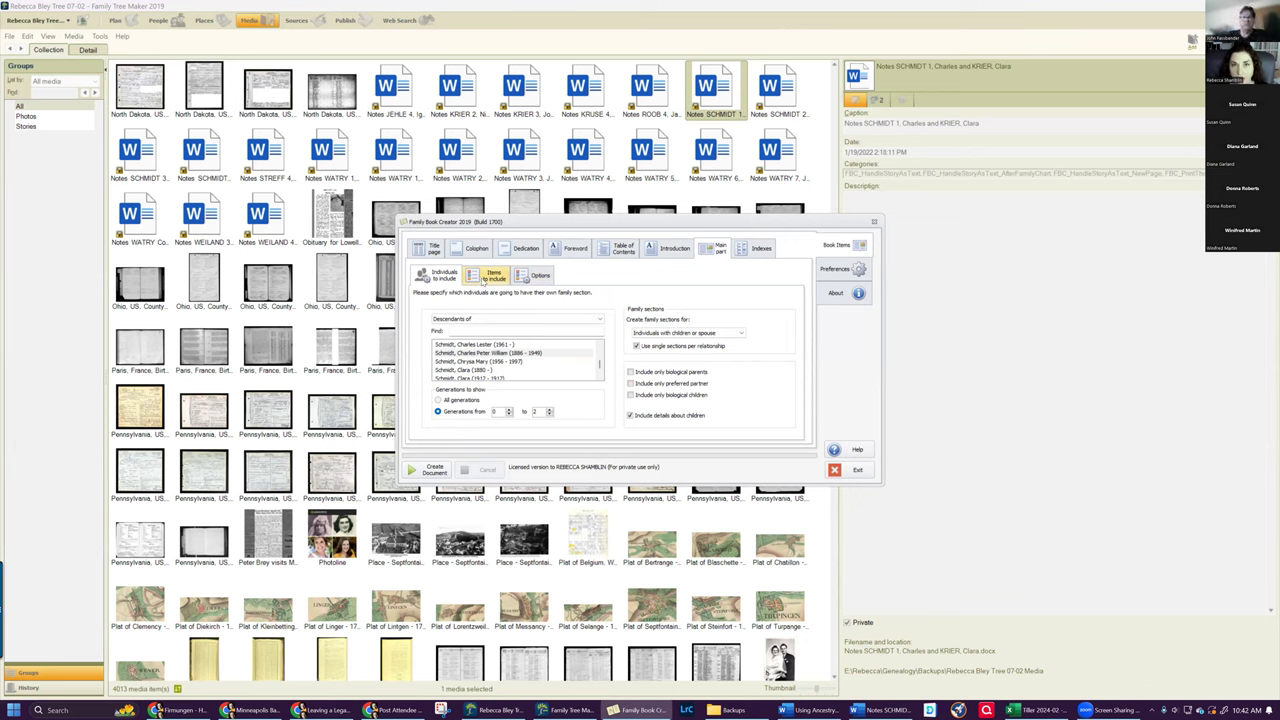
Step: Include the photo album among the items for the family book's main part
{"action": "left_click", "coordinate": [485, 280]}
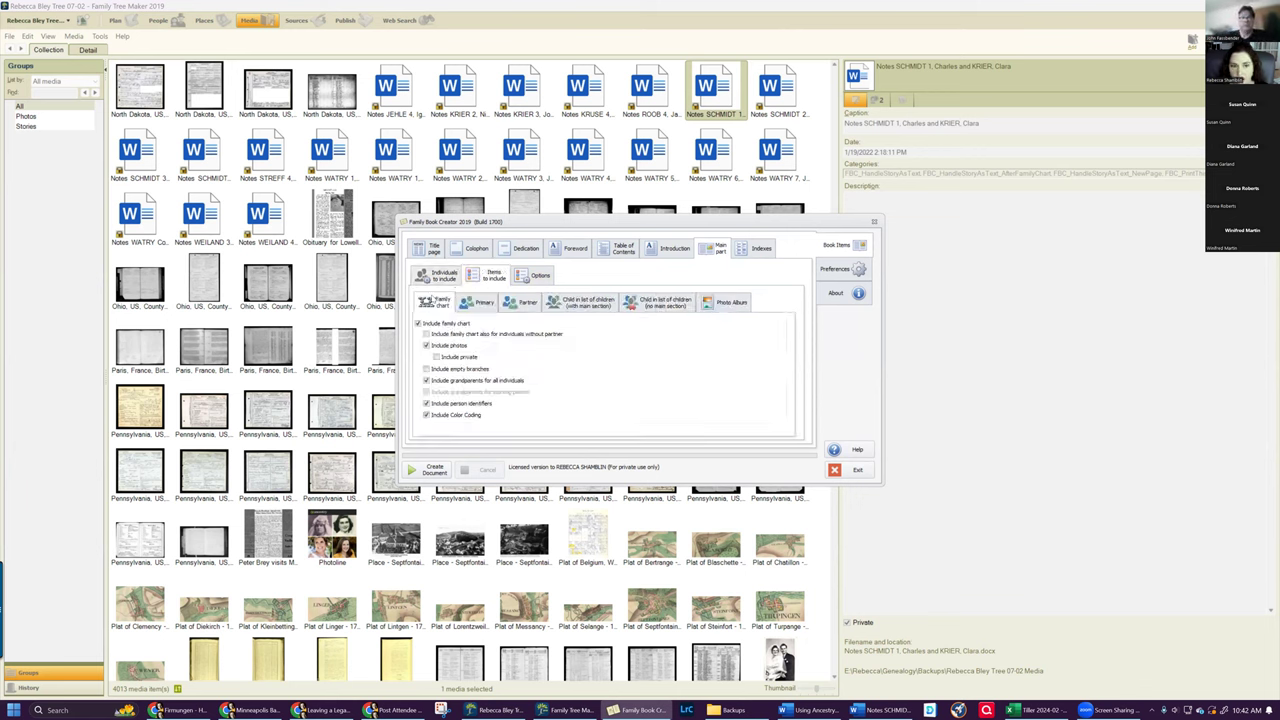
{"action": "left_click", "coordinate": [734, 306]}
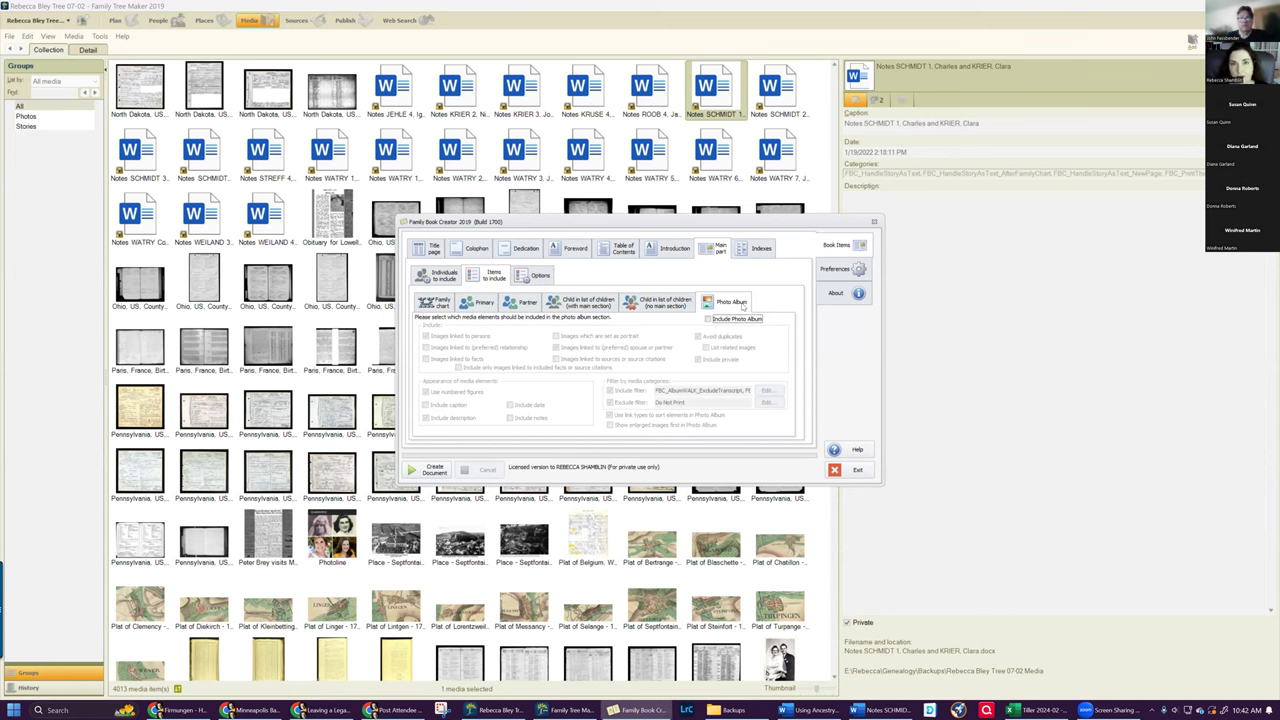
{"action": "left_click", "coordinate": [708, 319]}
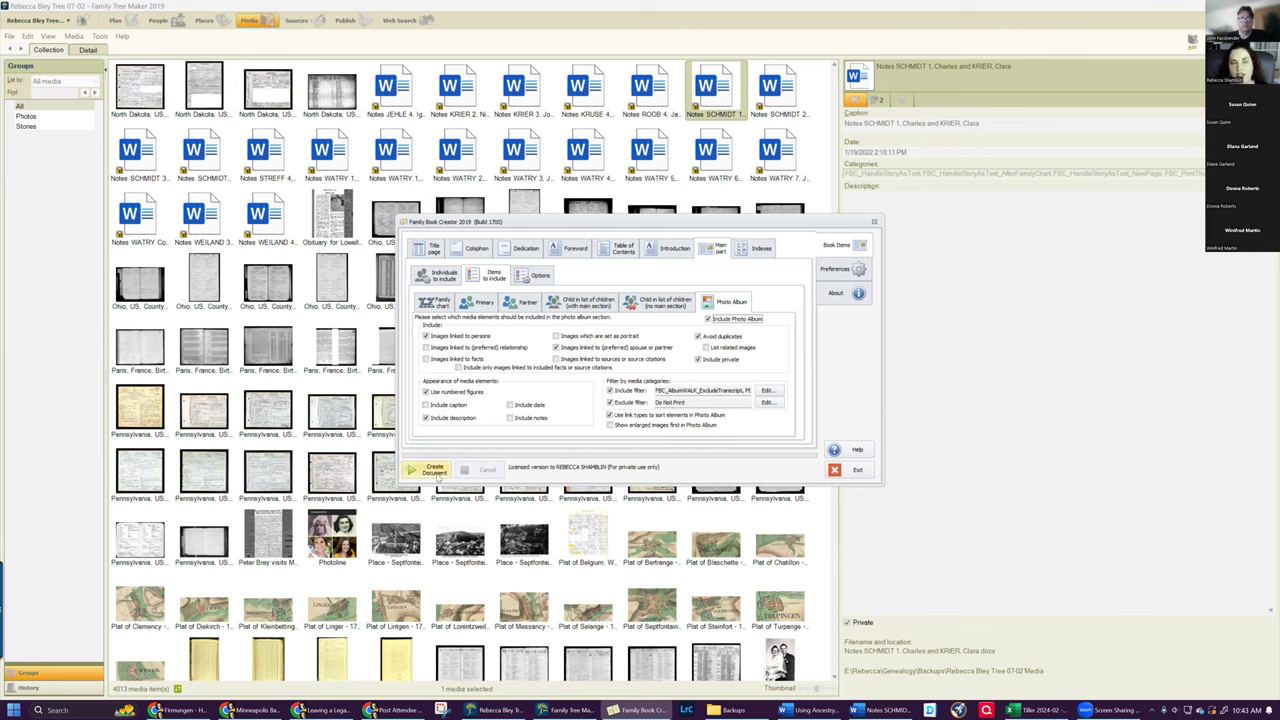
Step: Limit the descendants to generations 0 to 0, then create the book and save it as a Word document in the Books folder
{"action": "left_click", "coordinate": [442, 279]}
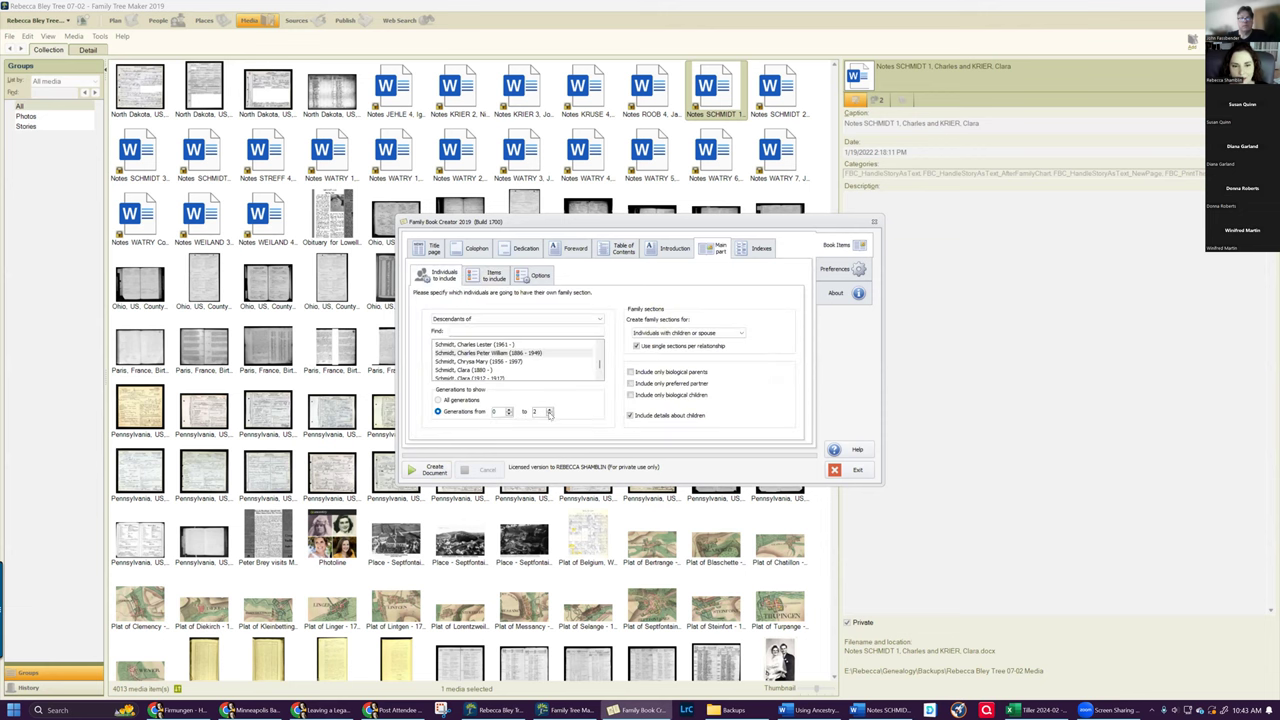
{"action": "left_click", "coordinate": [436, 469]}
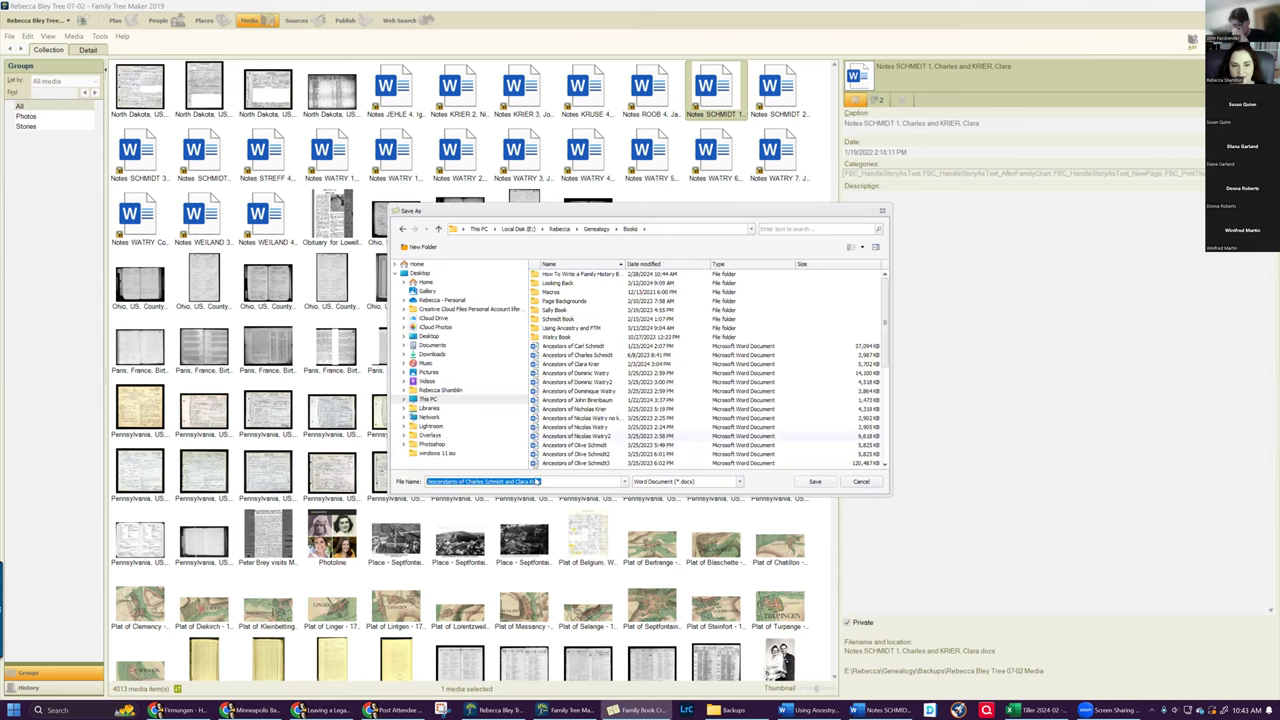
{"action": "left_click", "coordinate": [815, 481]}
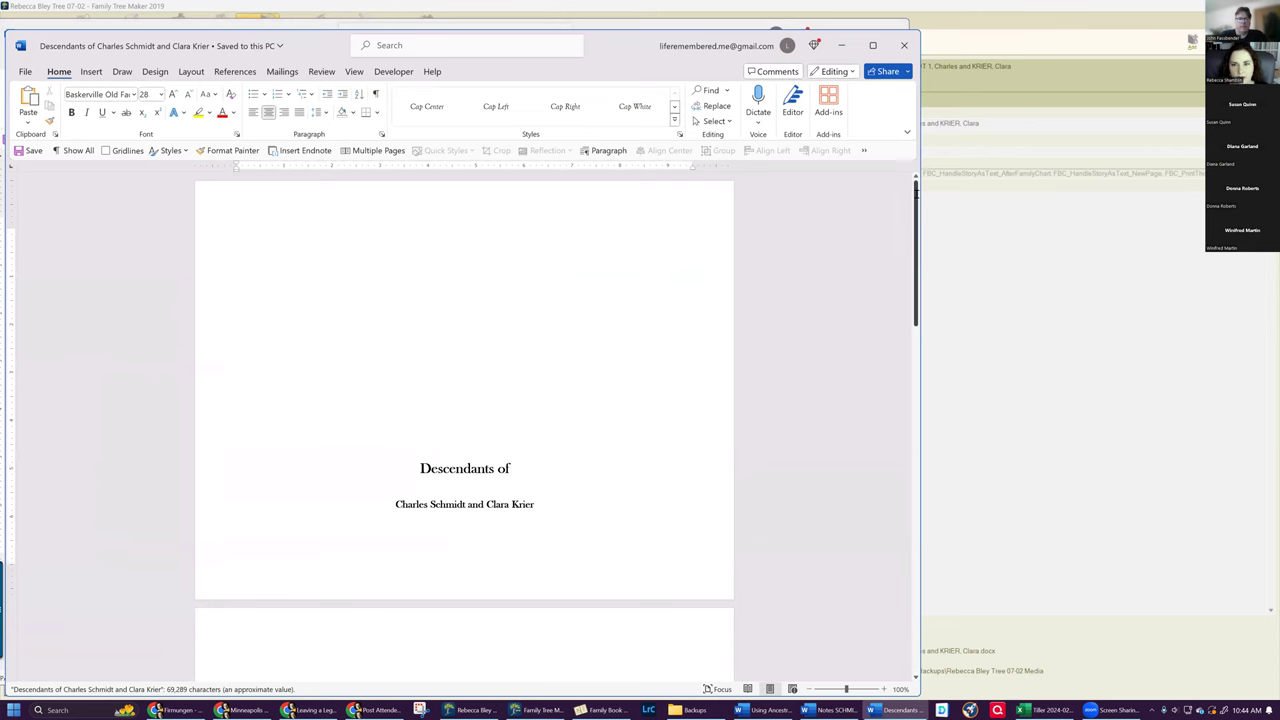
Step: Examine the front matter, the starting-person headings and the family chart of the generated book in a multiple-page view
{"action": "left_click", "coordinate": [354, 71]}
{"action": "left_click_drag", "start_coordinate": [846, 689], "coordinate": [830, 689]}
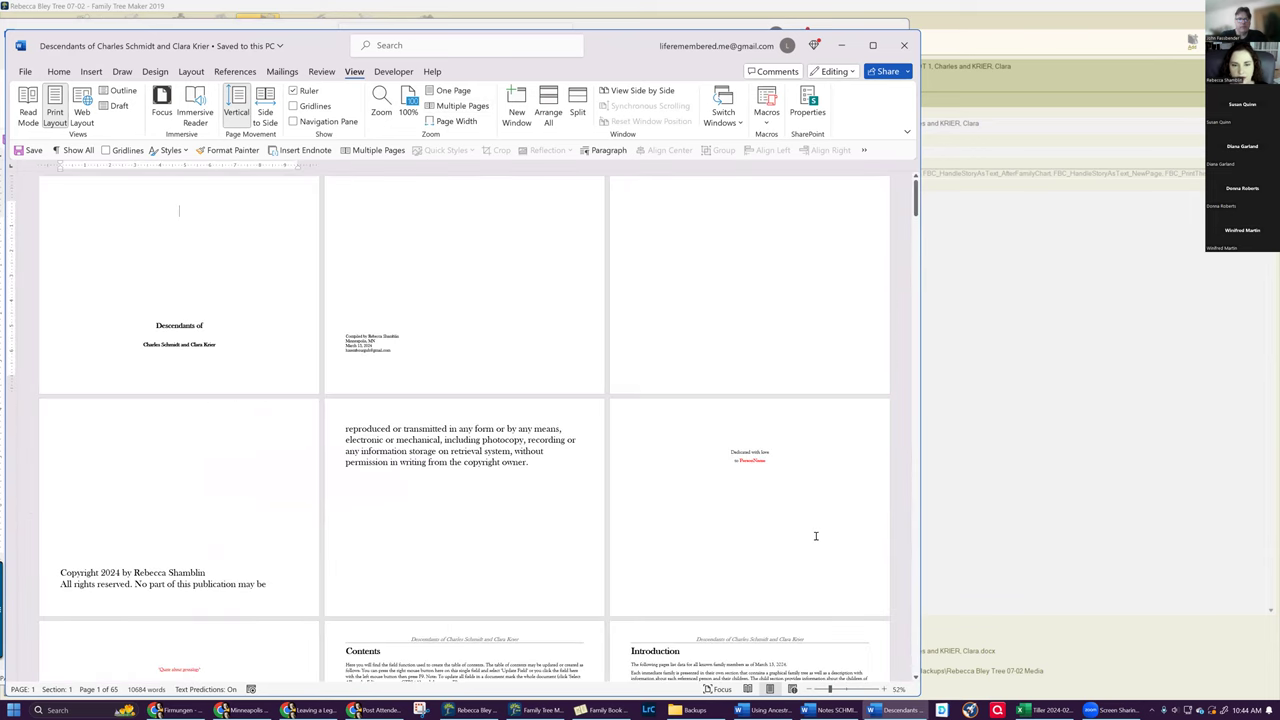
{"action": "scroll", "coordinate": [815, 536], "scroll_direction": "down", "scroll_amount": 5}
{"action": "scroll", "coordinate": [815, 536], "scroll_direction": "down", "scroll_amount": 4}
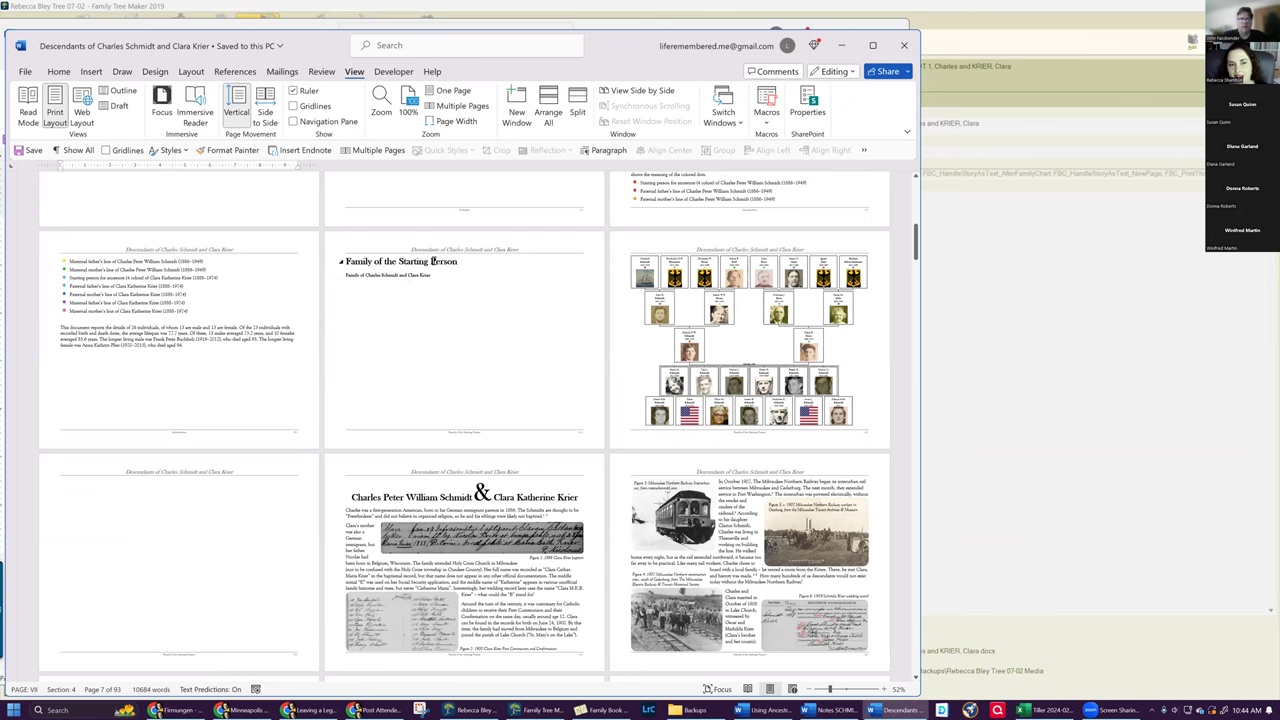
{"action": "triple_click", "coordinate": [398, 261]}
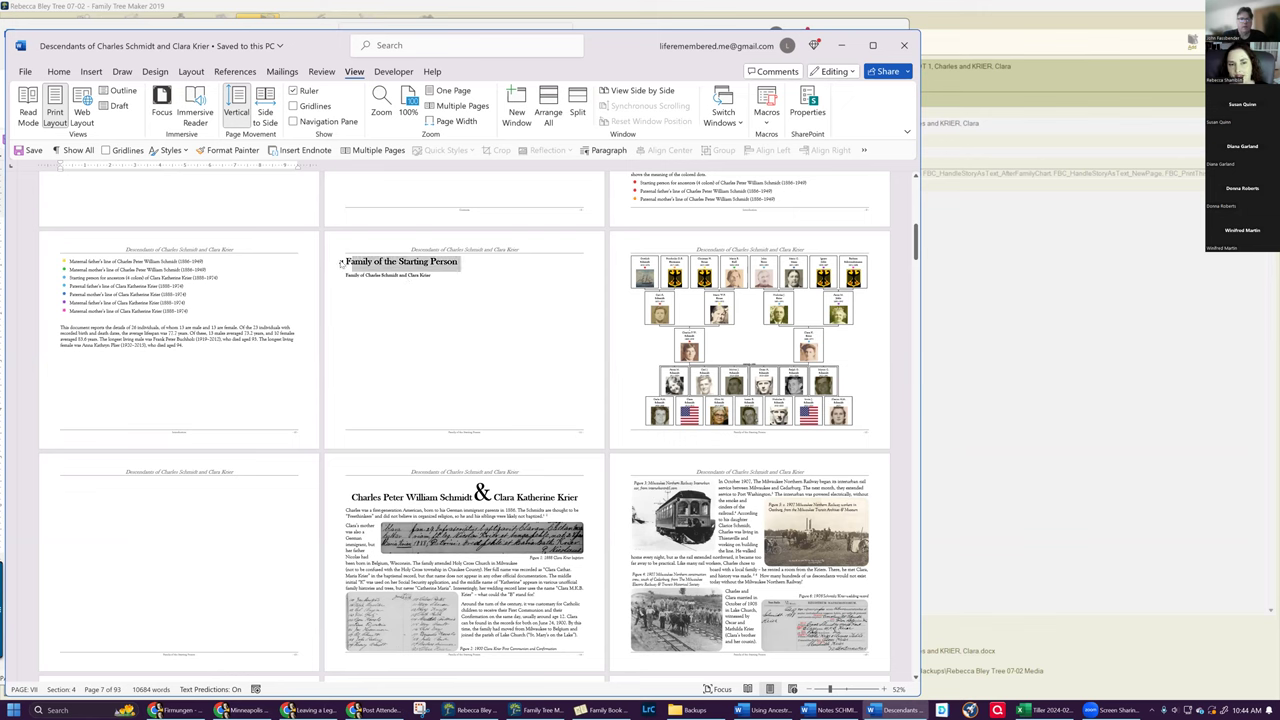
{"action": "left_click", "coordinate": [421, 274]}
{"action": "triple_click", "coordinate": [336, 273]}
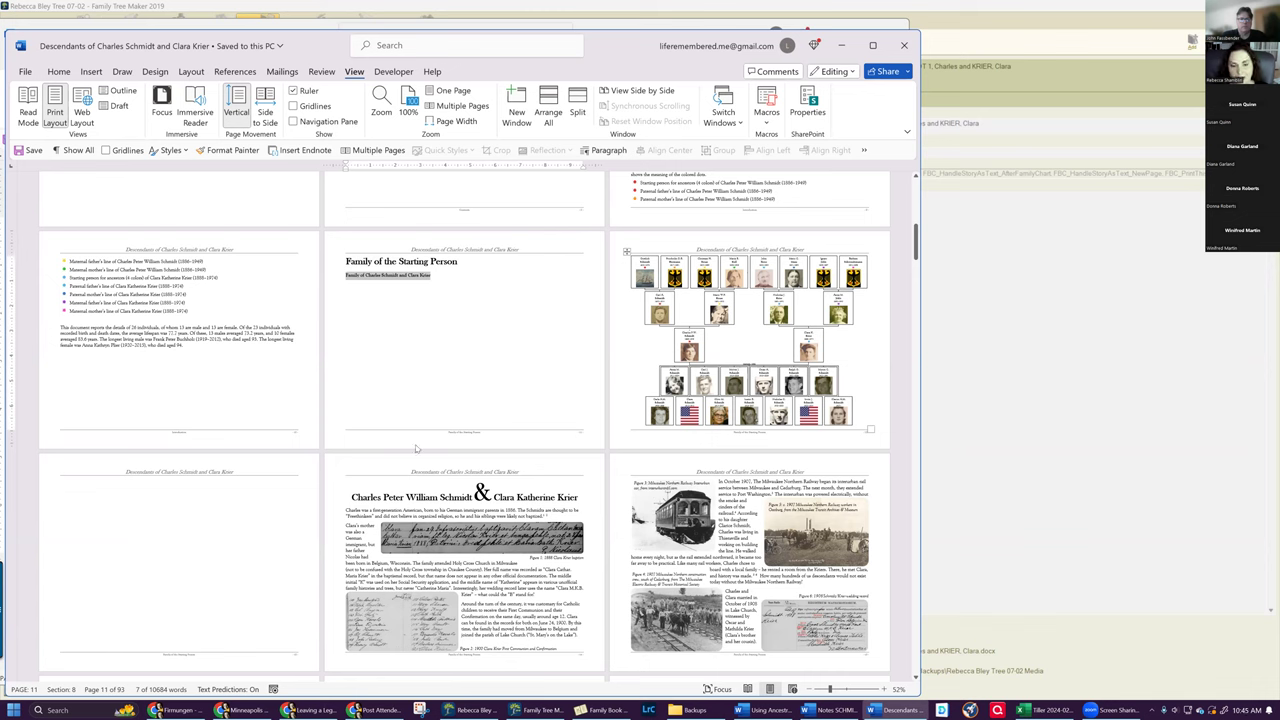
{"action": "scroll", "coordinate": [538, 450], "scroll_direction": "down", "scroll_amount": 1}
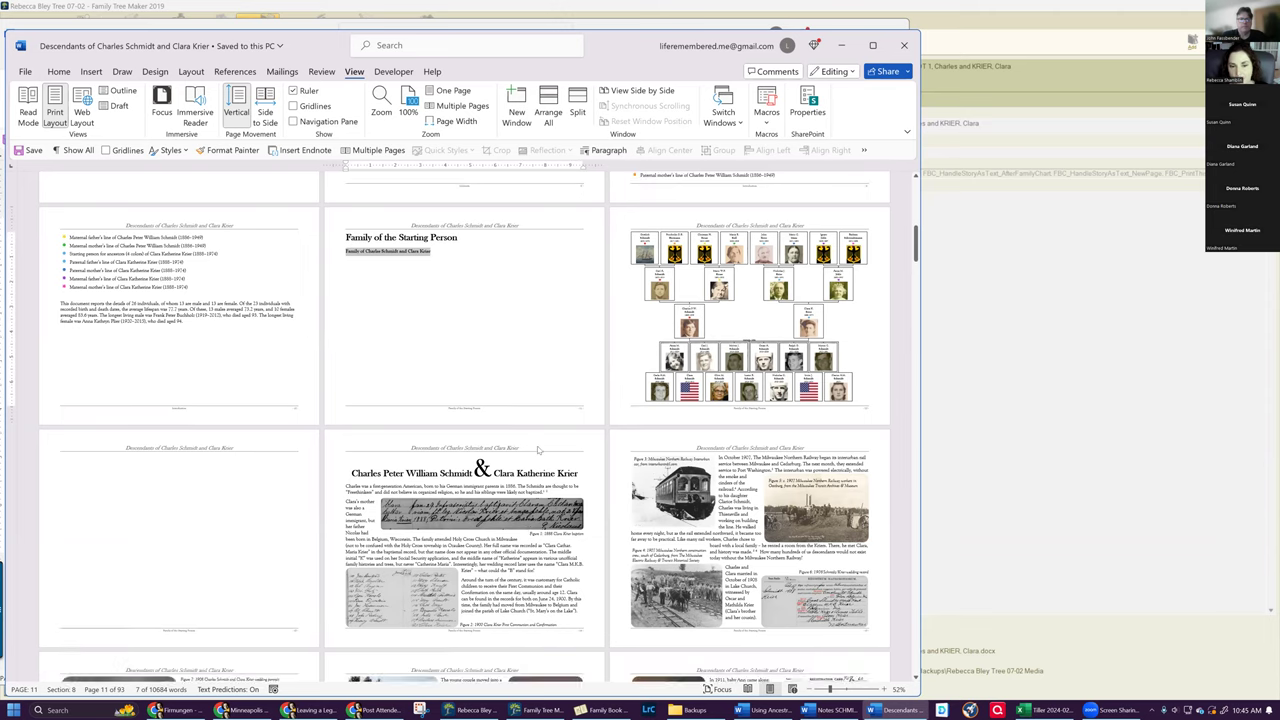
Step: Examine the end of the couple's illustrated story and the summary heading with the generated family details below it
{"action": "left_click_drag", "start_coordinate": [918, 248], "coordinate": [920, 500]}
{"action": "left_click_drag", "start_coordinate": [915, 578], "coordinate": [920, 573]}
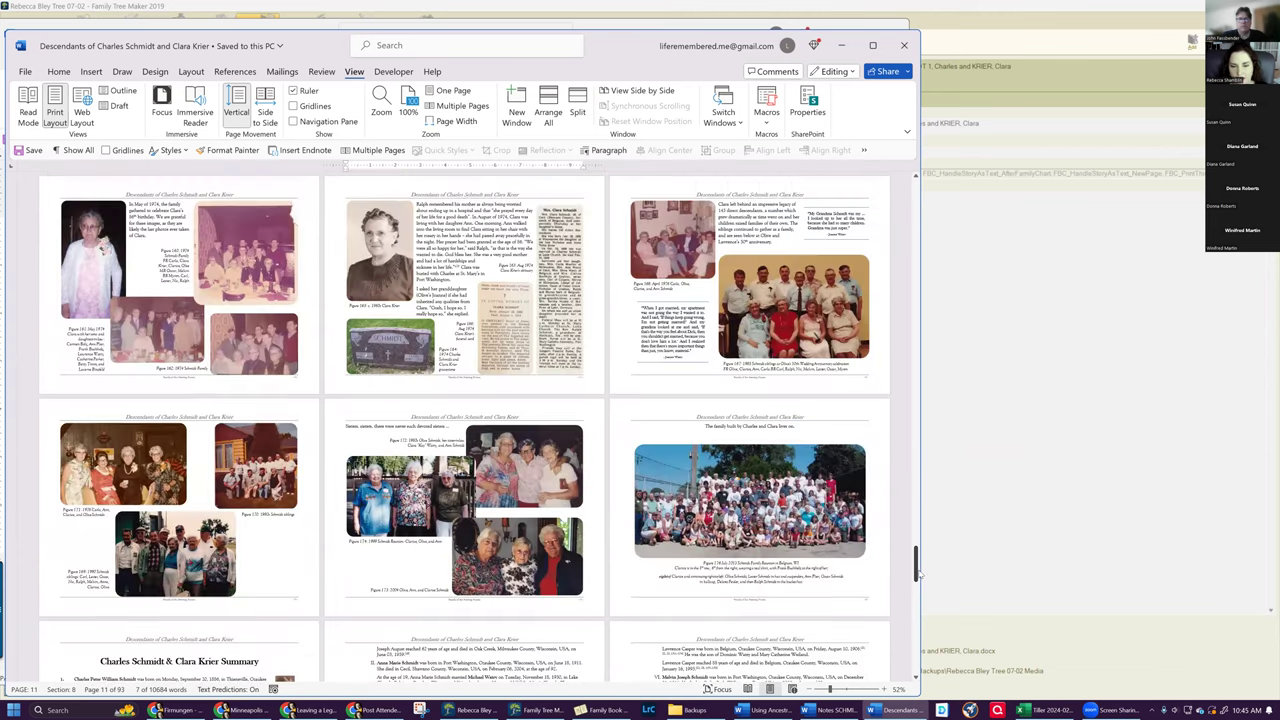
{"action": "scroll", "coordinate": [871, 564], "scroll_direction": "down", "scroll_amount": 3}
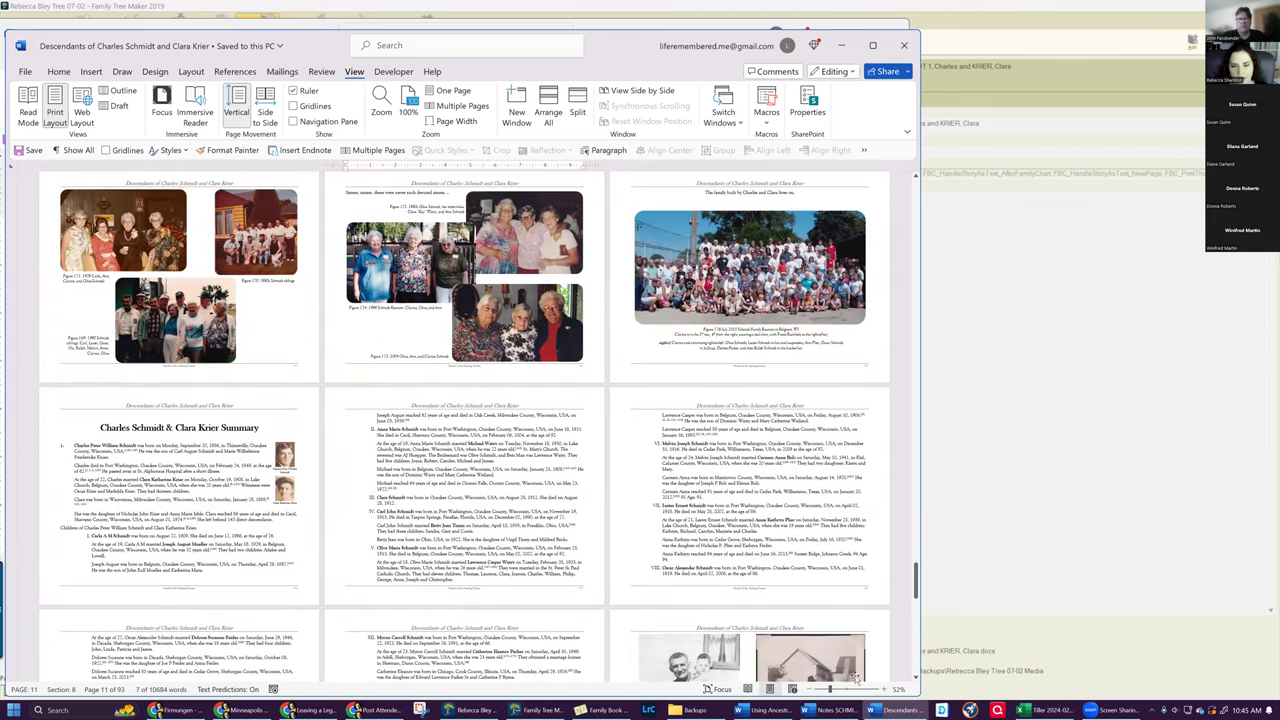
{"action": "left_click", "coordinate": [847, 689]}
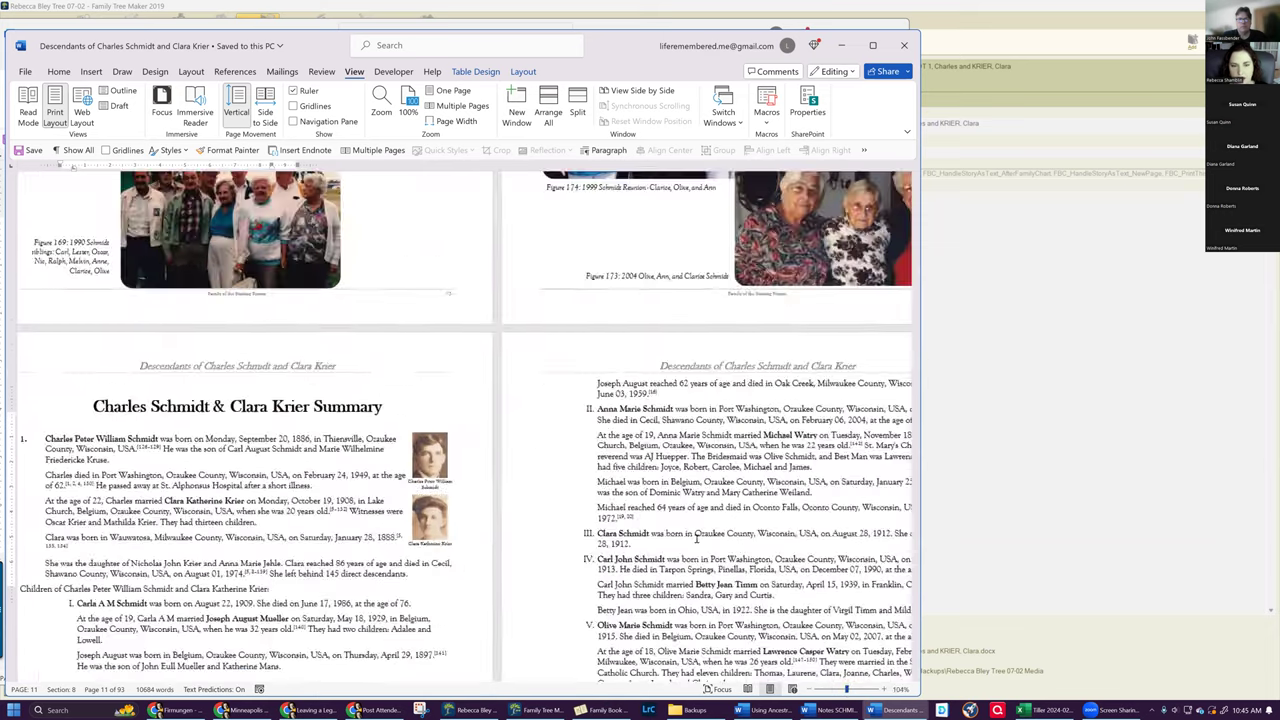
{"action": "scroll", "coordinate": [282, 304], "scroll_direction": "down", "scroll_amount": 3}
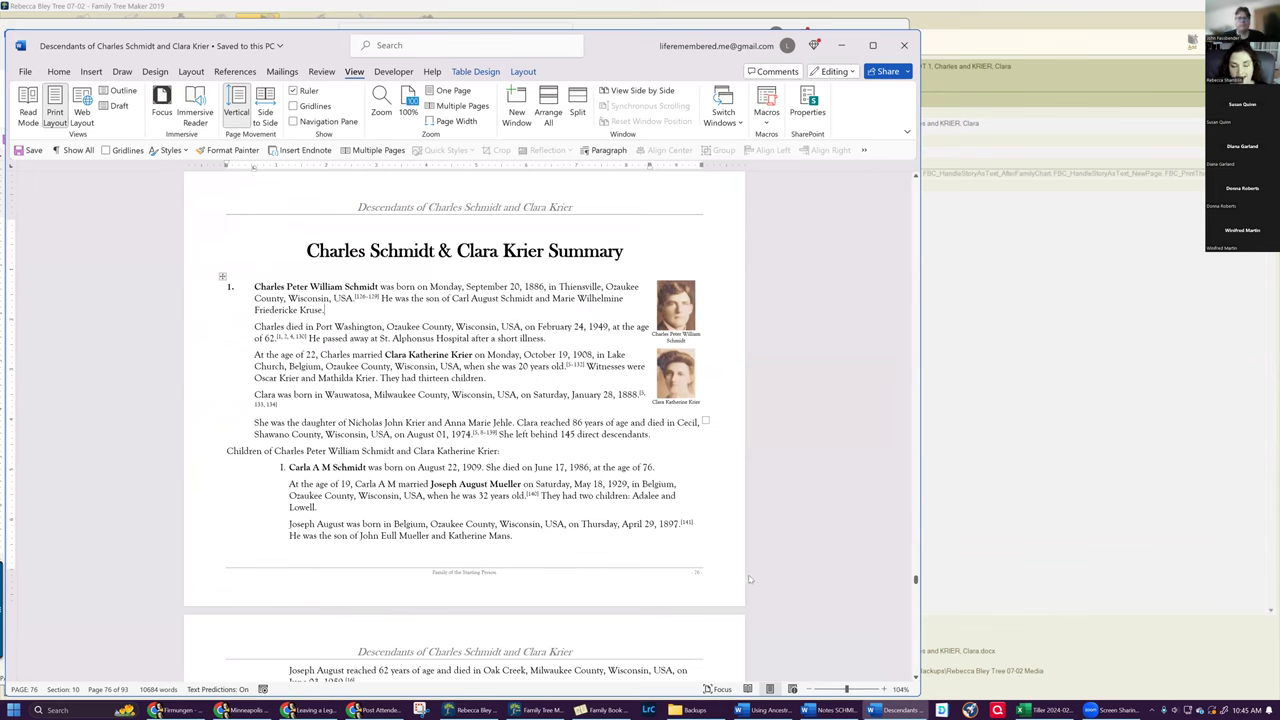
{"action": "left_click", "coordinate": [299, 251]}
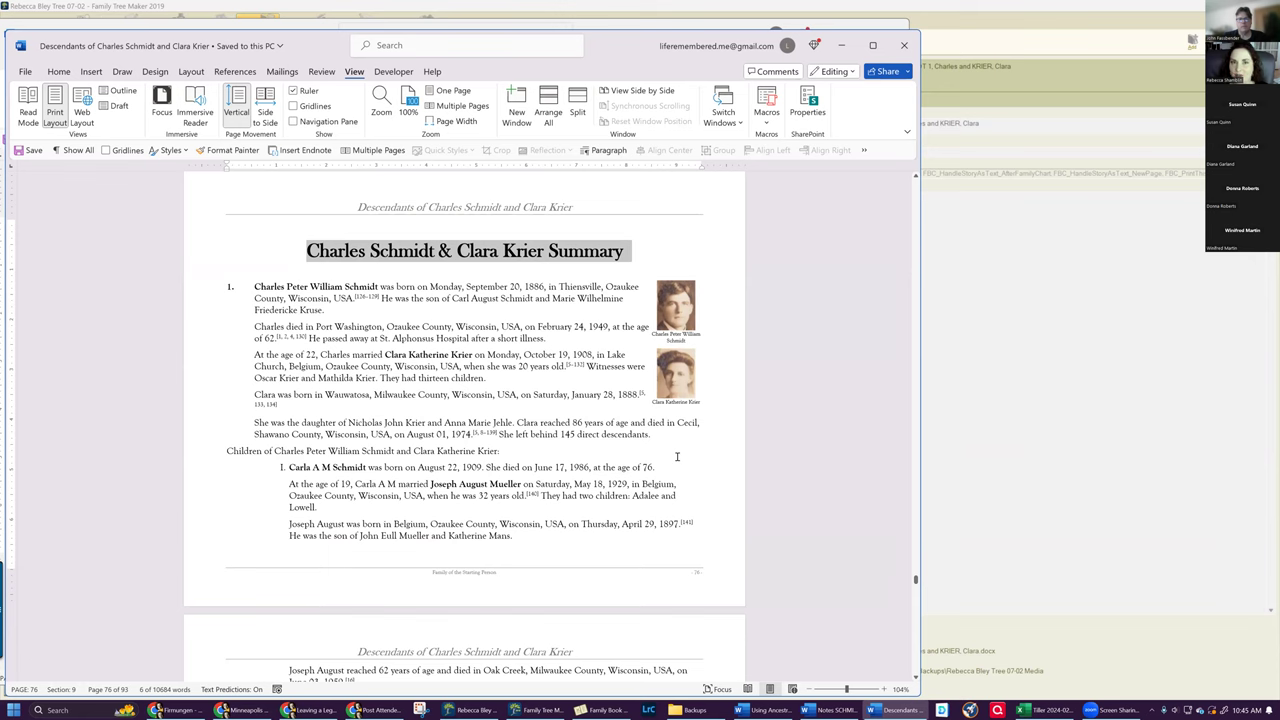
Step: Switch to the couple's notes document in Word and locate the summary heading on its last story page
{"action": "left_click", "coordinate": [838, 710]}
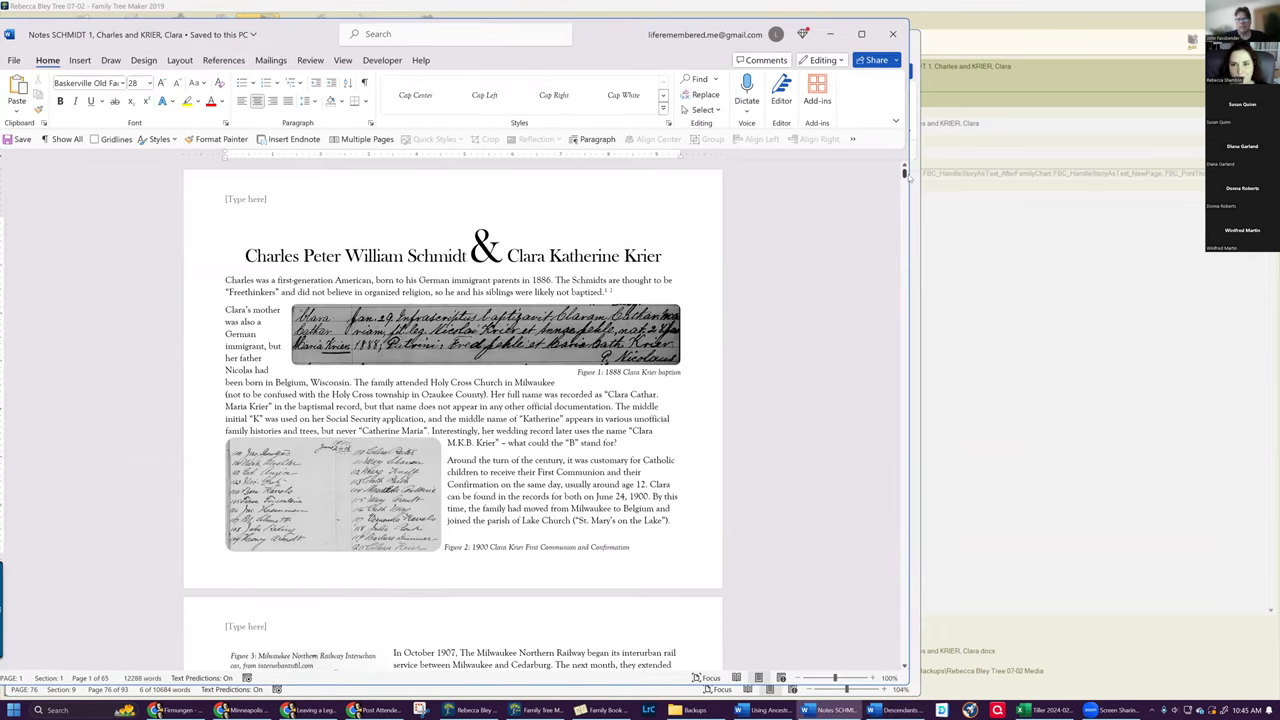
{"action": "left_click_drag", "start_coordinate": [904, 173], "coordinate": [904, 639]}
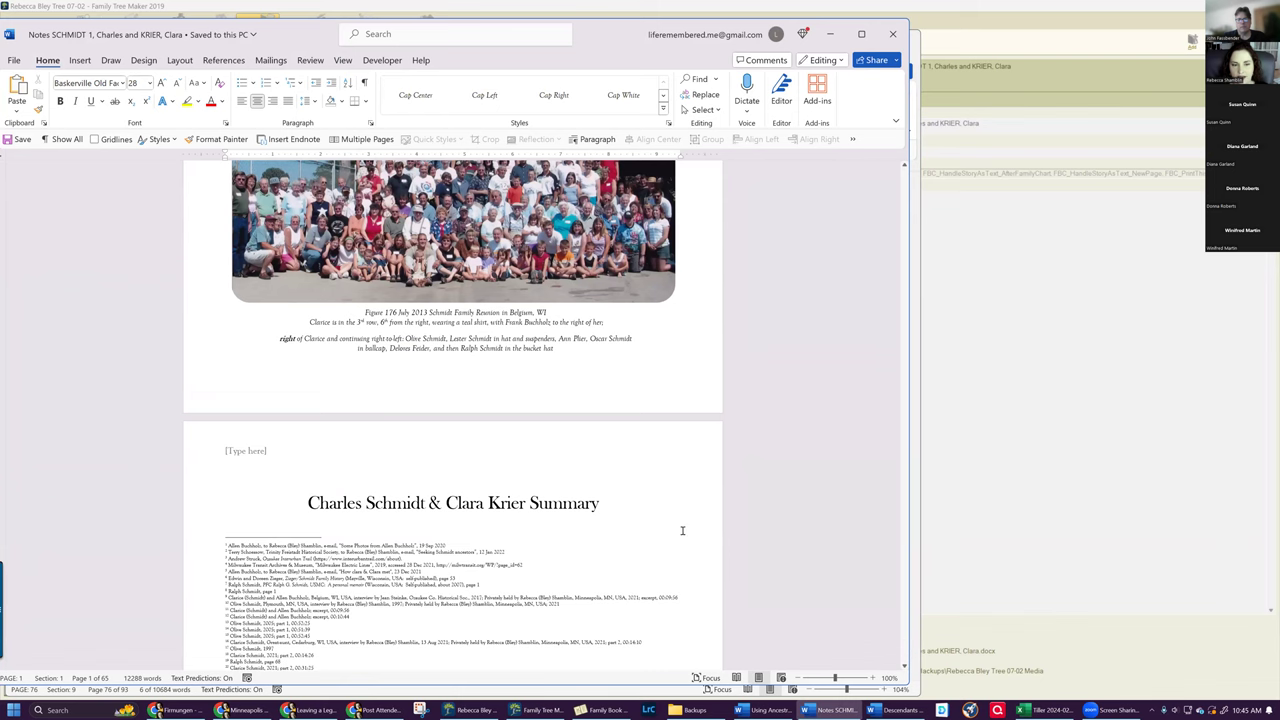
{"action": "triple_click", "coordinate": [314, 508]}
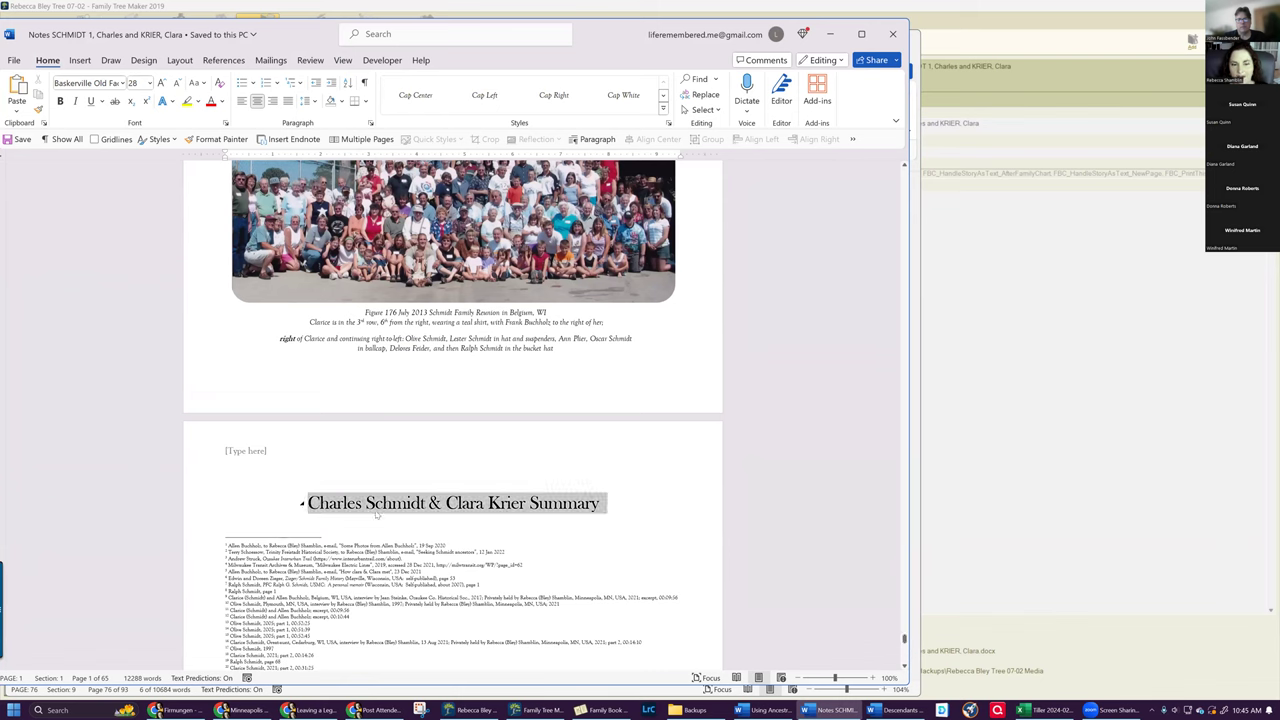
{"action": "left_click", "coordinate": [684, 546]}
{"action": "left_click", "coordinate": [635, 485]}
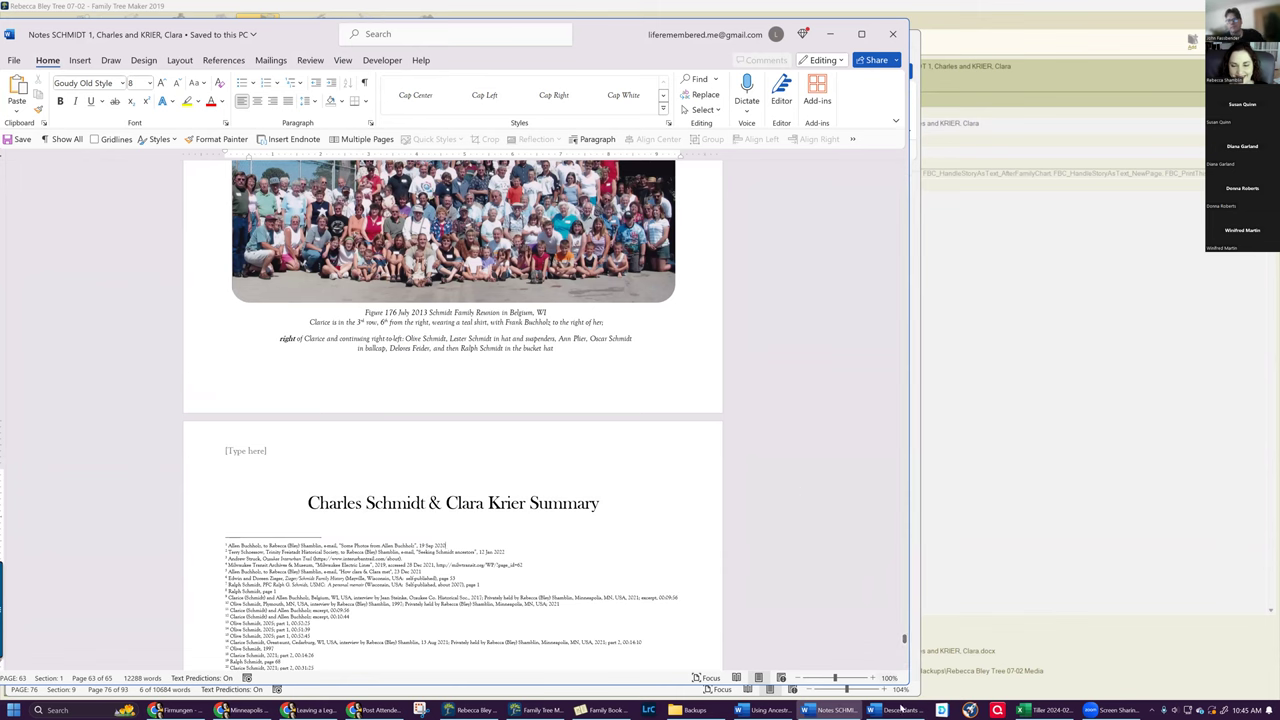
Step: Switch to Family Book Creator and view the text and page layout preferences
{"action": "mouse_move", "coordinate": [889, 708]}
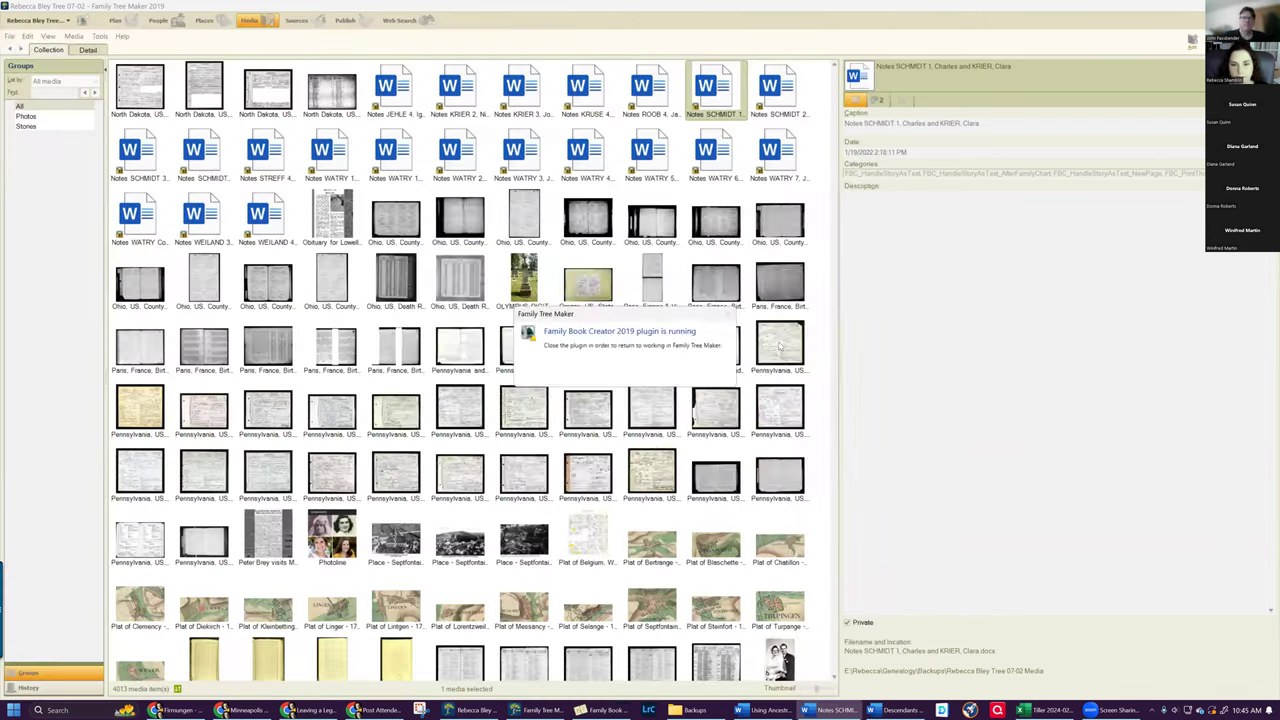
{"action": "left_click", "coordinate": [1023, 363]}
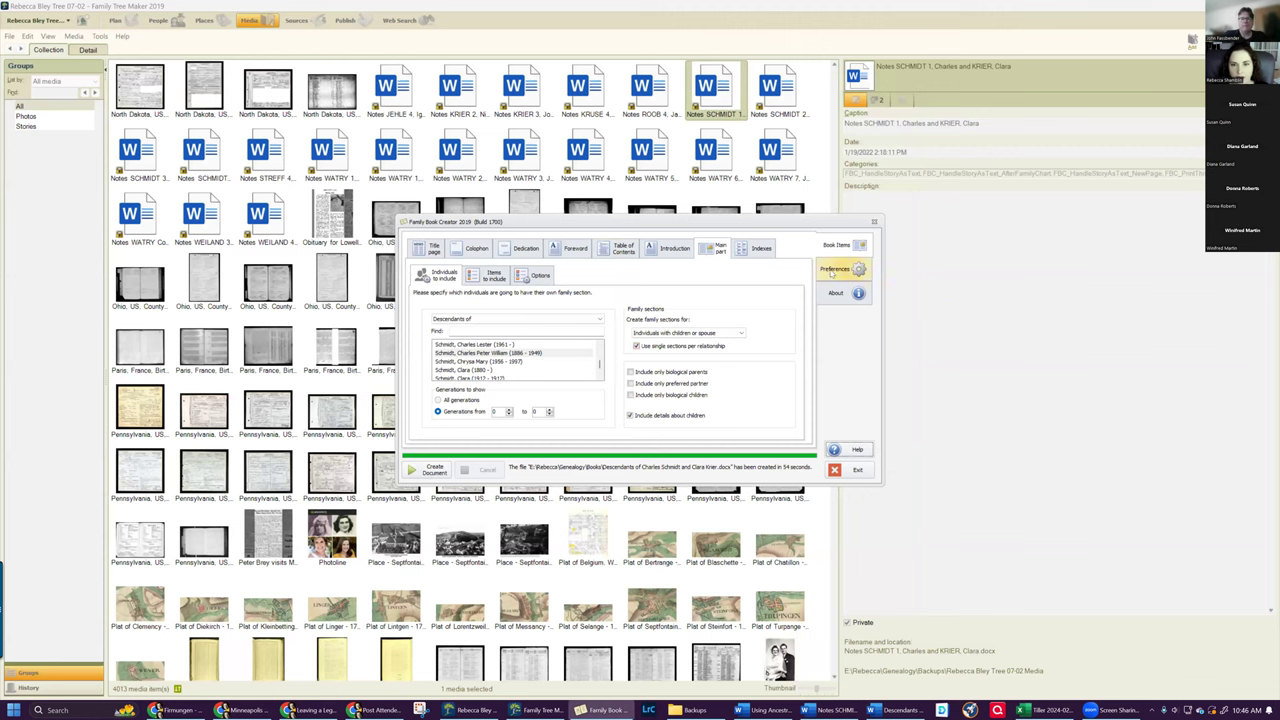
{"action": "left_click", "coordinate": [833, 270]}
{"action": "left_click", "coordinate": [845, 268]}
{"action": "left_click", "coordinate": [852, 272]}
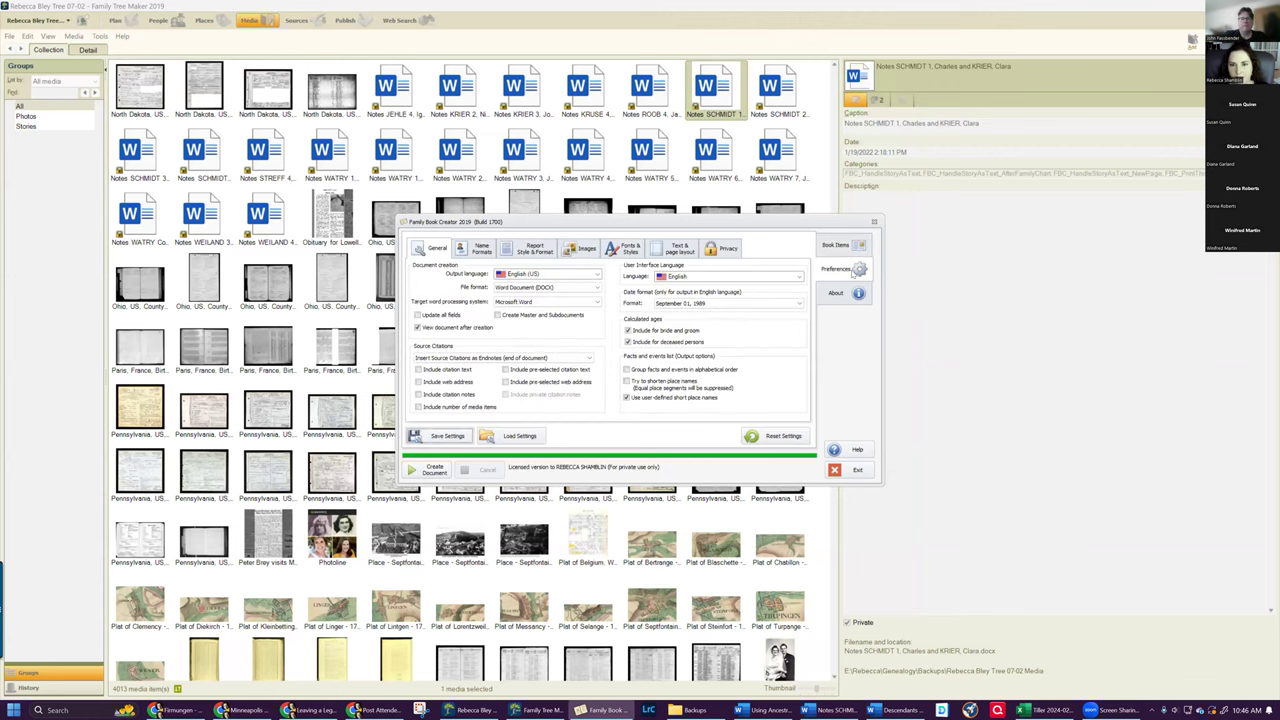
{"action": "left_click", "coordinate": [676, 251]}
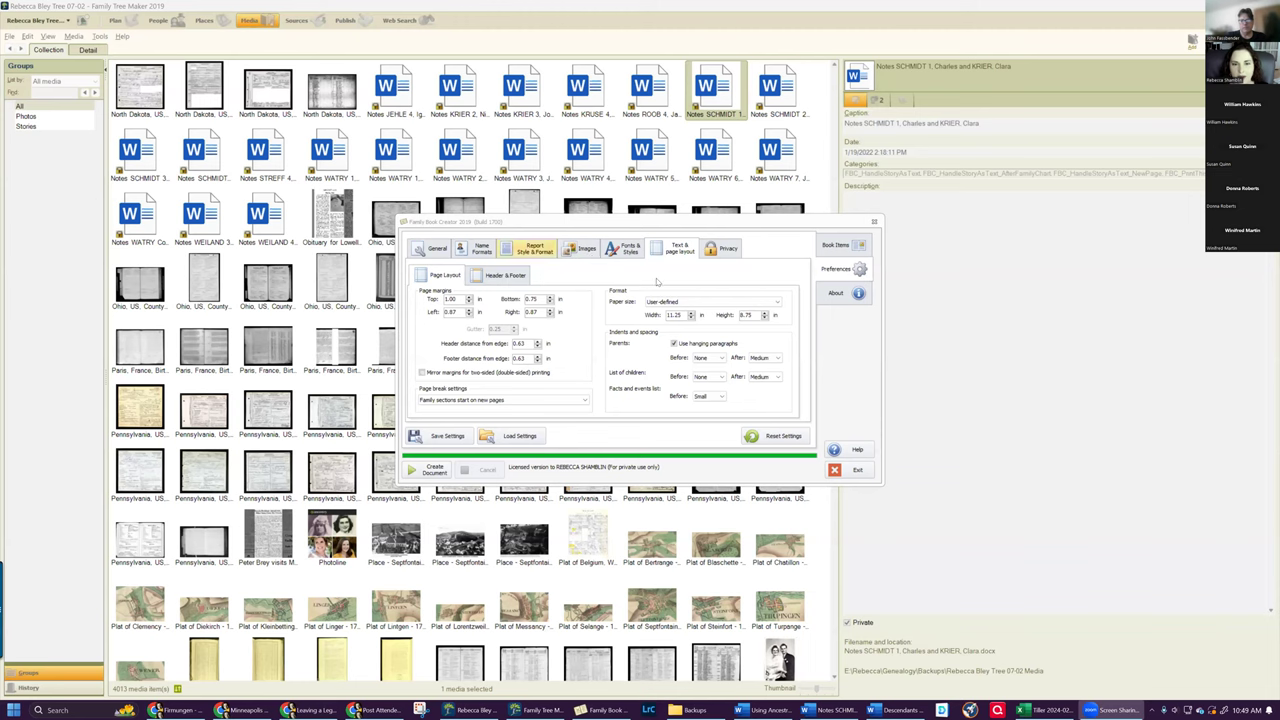
Step: Review which fact types are included for the primary person in the main part, and view the photo album options
{"action": "left_click", "coordinate": [832, 248]}
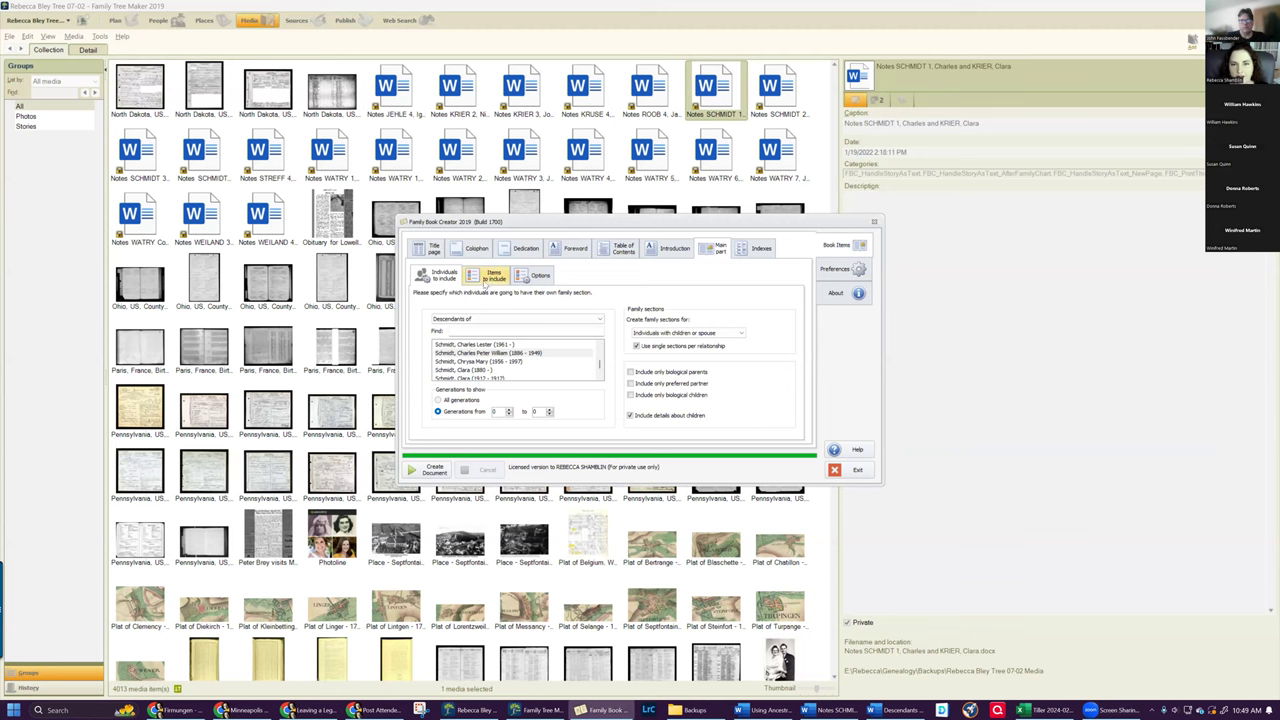
{"action": "left_click", "coordinate": [491, 281]}
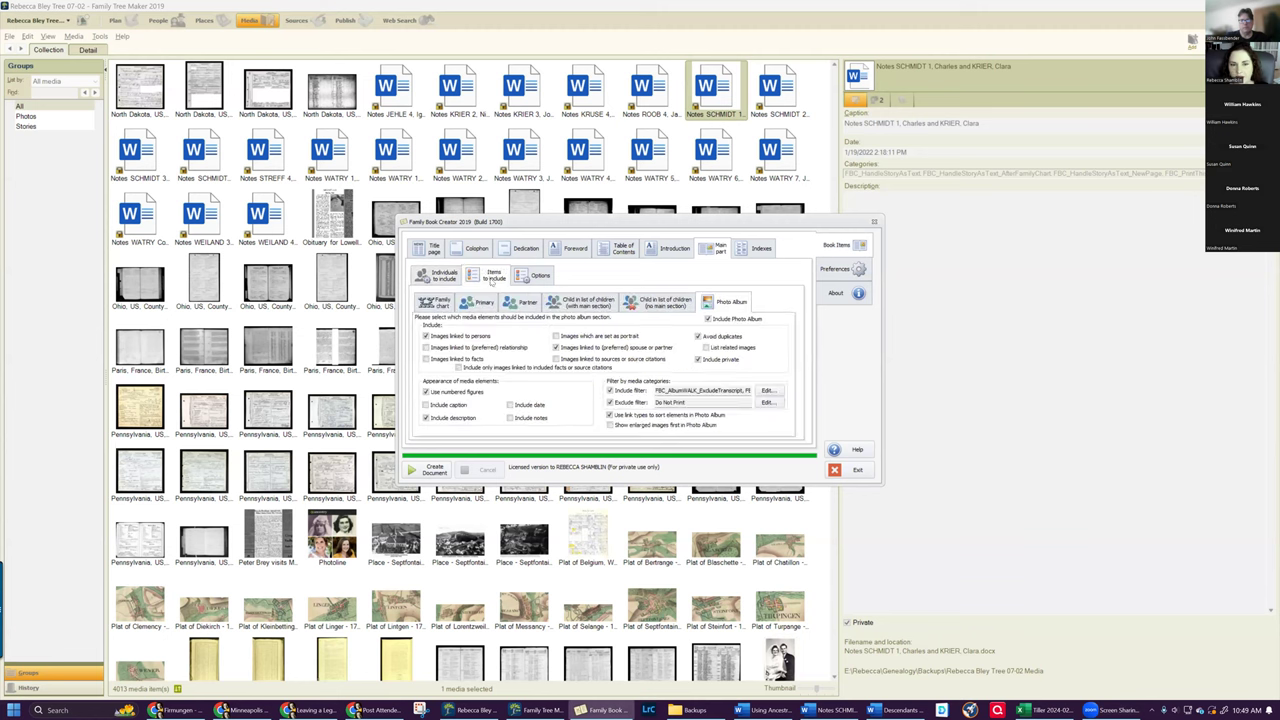
{"action": "left_click", "coordinate": [483, 302]}
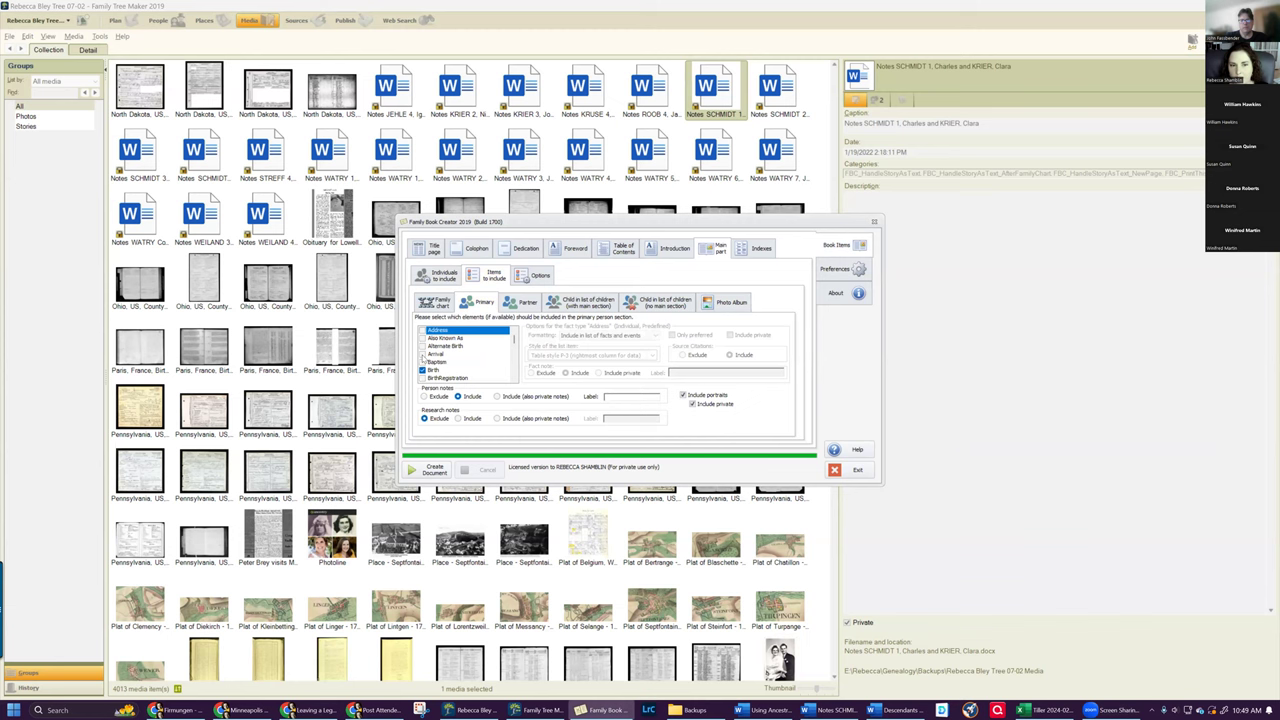
{"action": "scroll", "coordinate": [455, 365], "scroll_direction": "down", "scroll_amount": 2}
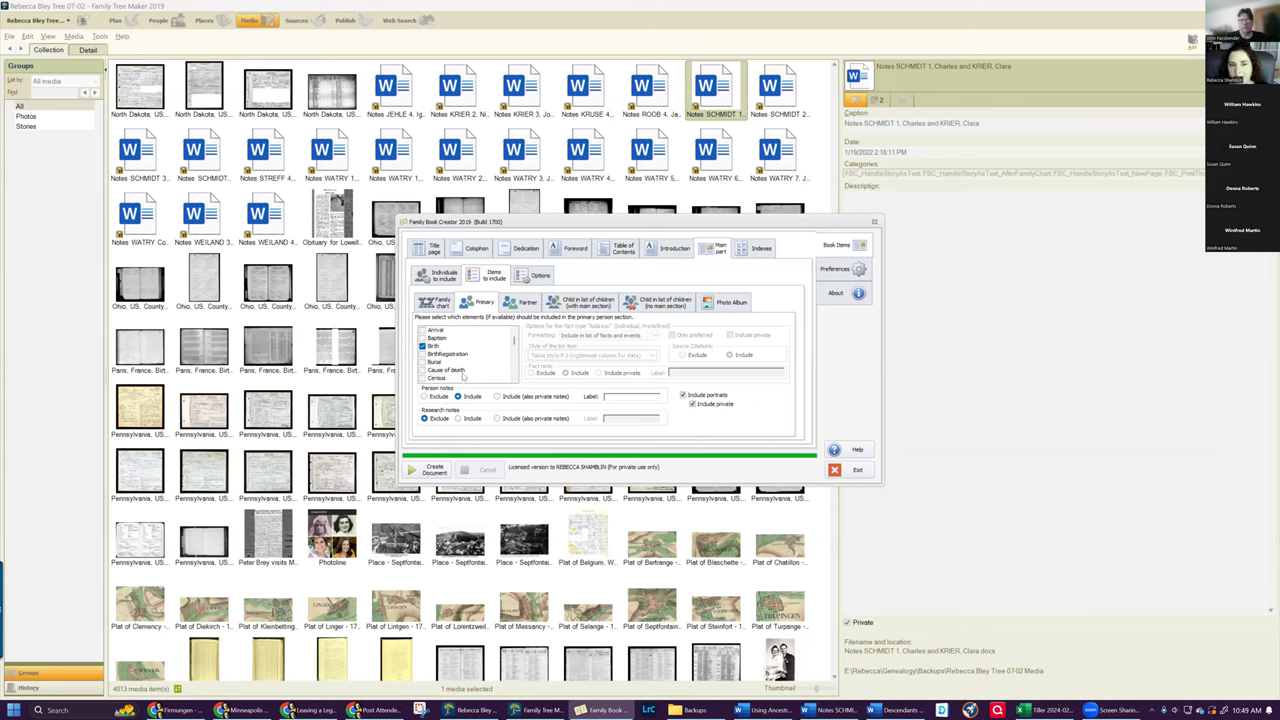
{"action": "scroll", "coordinate": [459, 369], "scroll_direction": "down", "scroll_amount": 1}
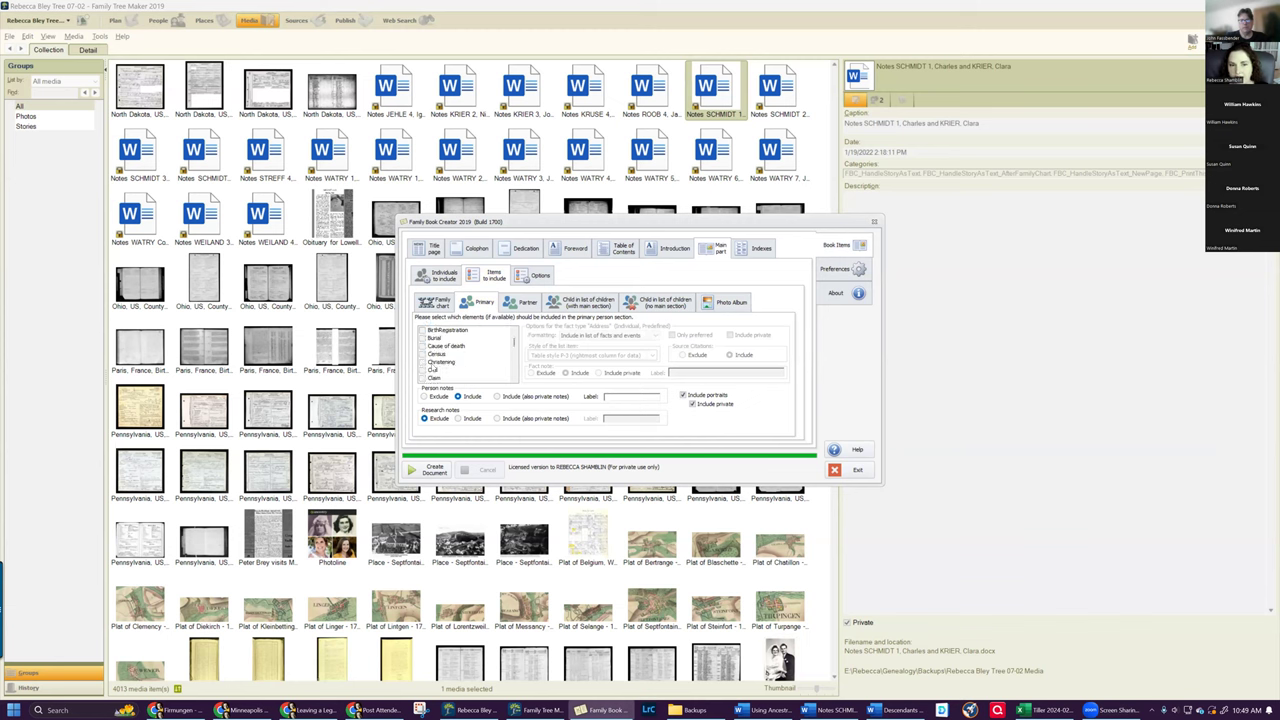
{"action": "scroll", "coordinate": [434, 377], "scroll_direction": "down", "scroll_amount": 2}
{"action": "scroll", "coordinate": [434, 362], "scroll_direction": "down", "scroll_amount": 3}
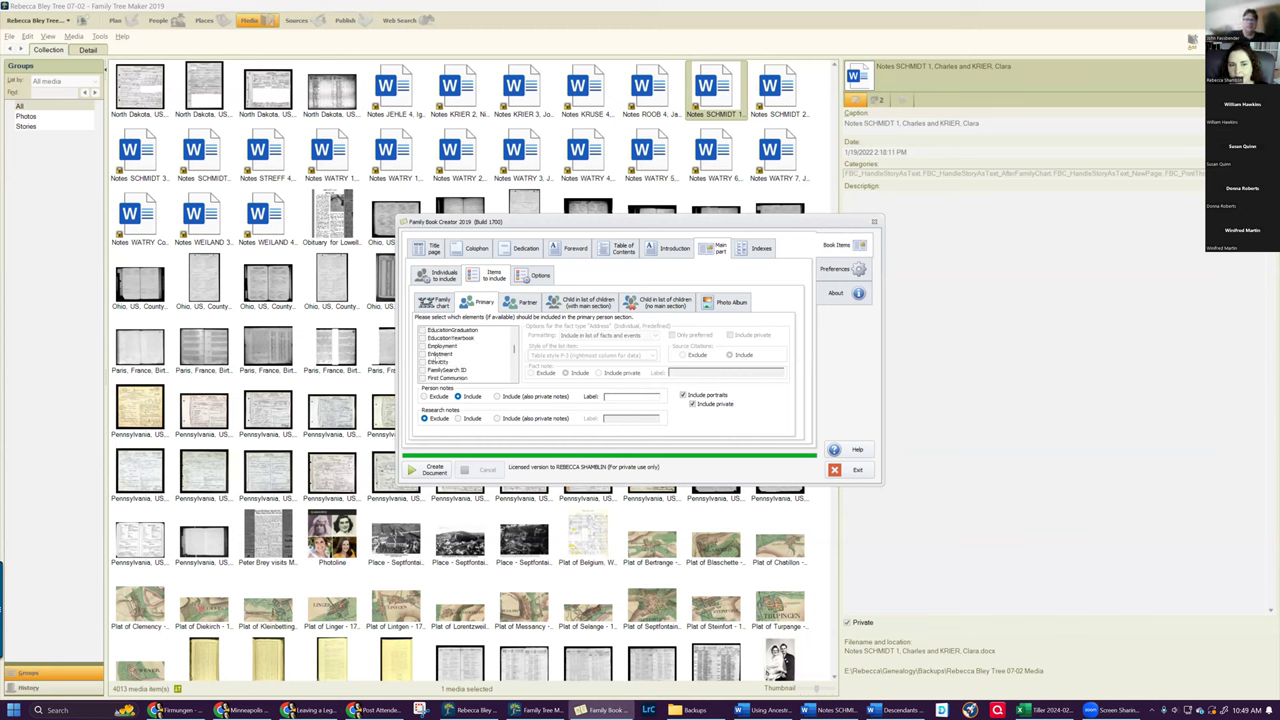
{"action": "scroll", "coordinate": [436, 355], "scroll_direction": "down", "scroll_amount": 2}
{"action": "scroll", "coordinate": [436, 356], "scroll_direction": "down", "scroll_amount": 5}
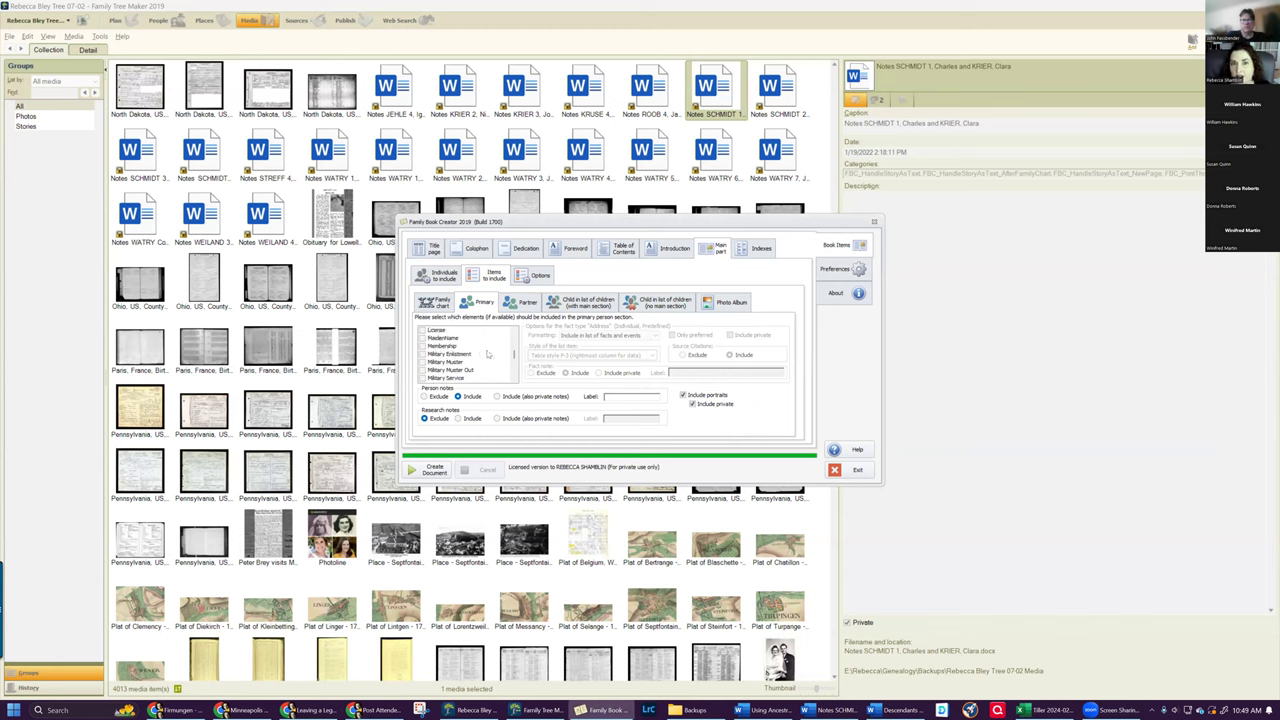
{"action": "scroll", "coordinate": [470, 356], "scroll_direction": "down", "scroll_amount": 4}
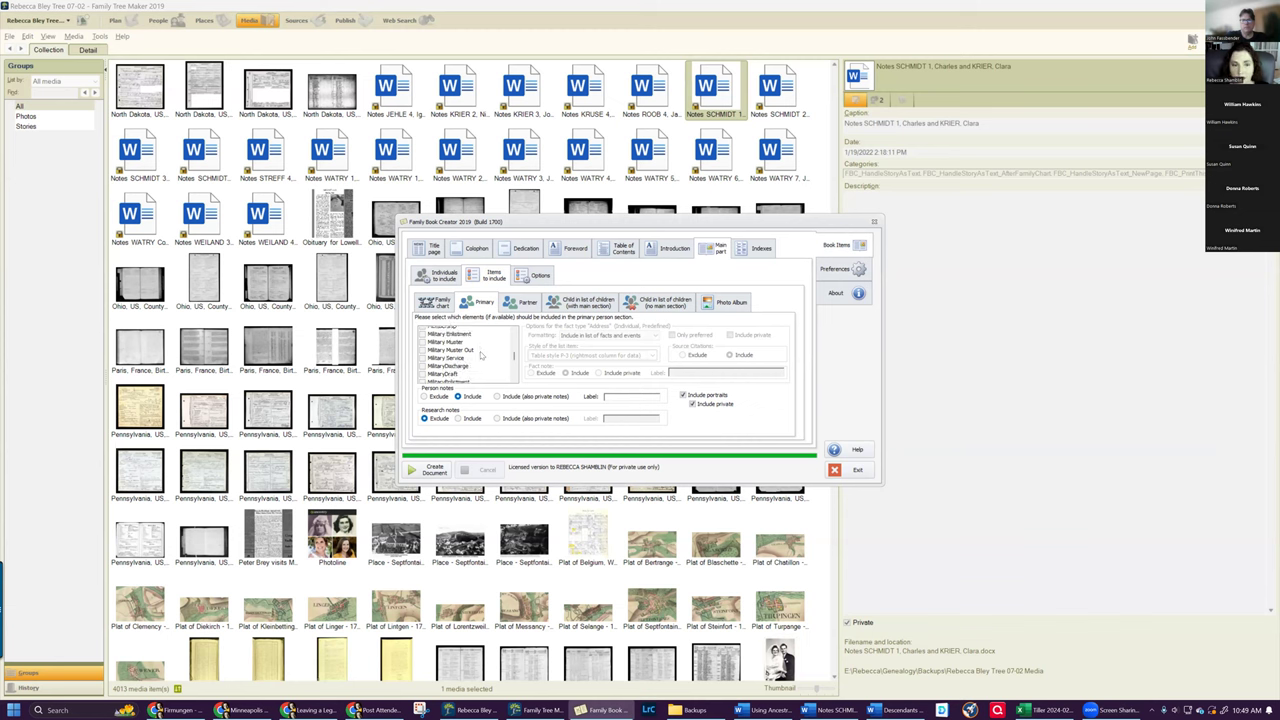
{"action": "scroll", "coordinate": [447, 360], "scroll_direction": "down", "scroll_amount": 3}
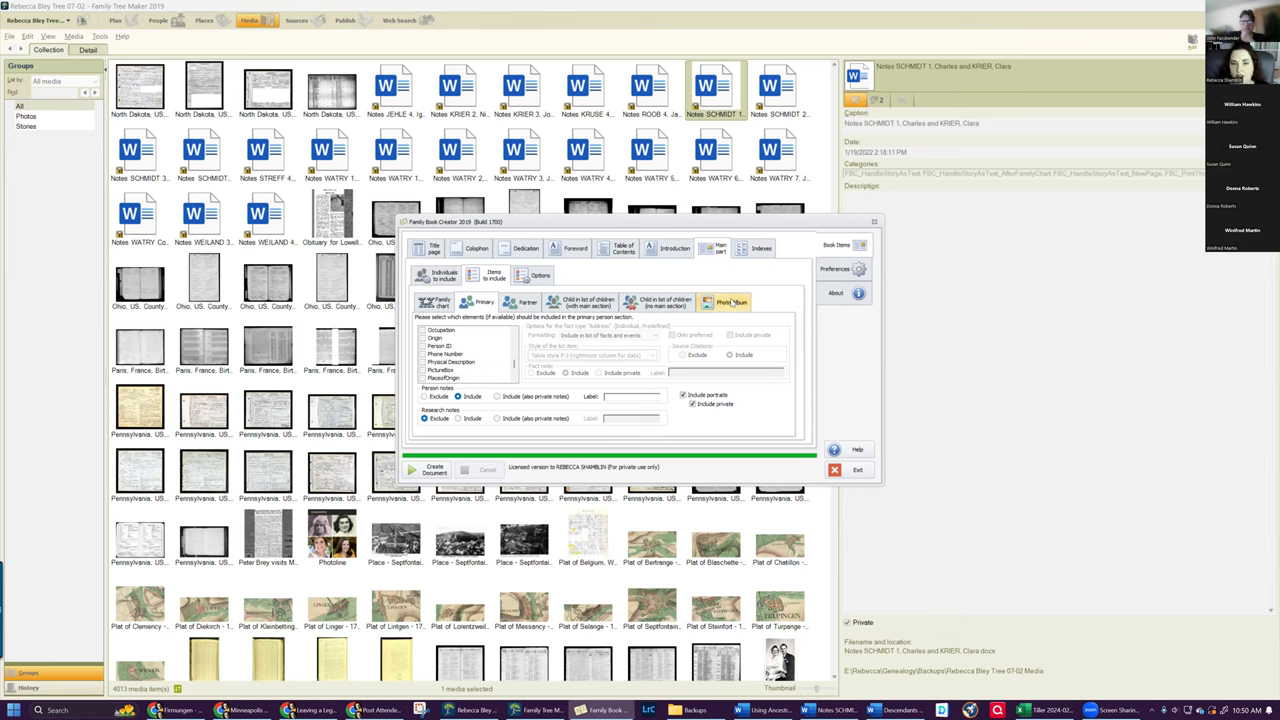
{"action": "left_click", "coordinate": [733, 302]}
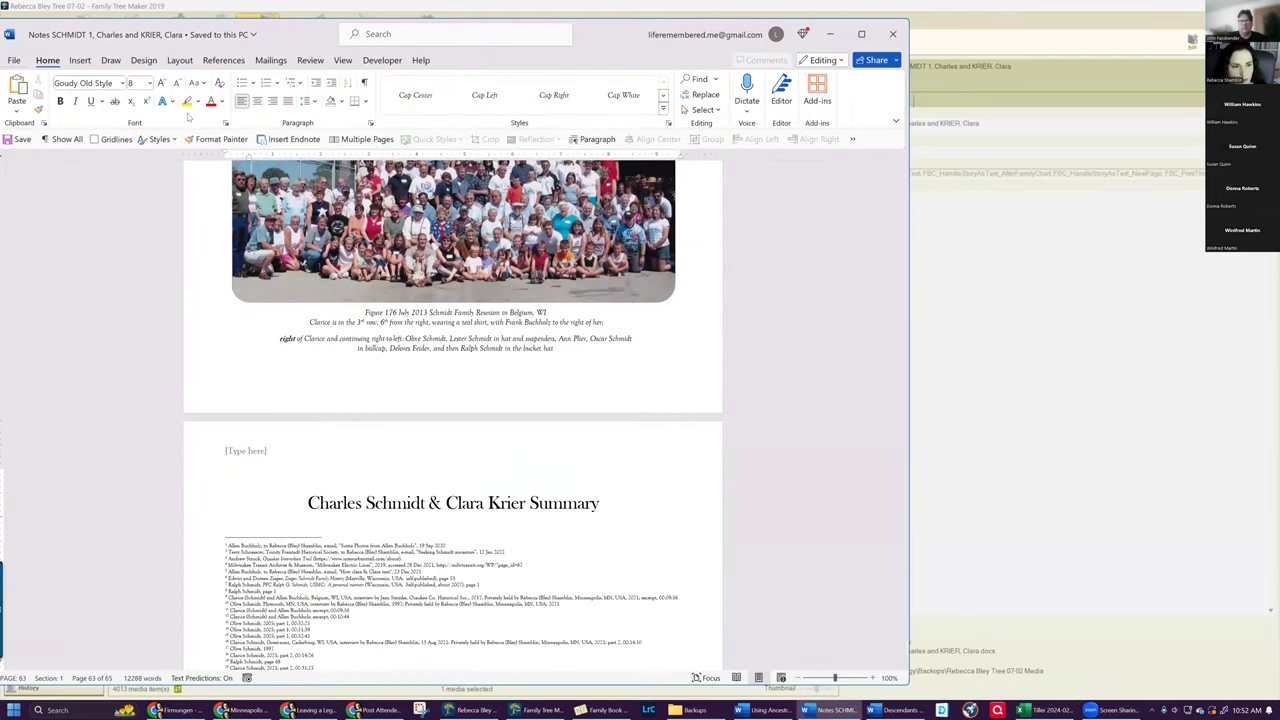
Step: Open the recent ancestors book document, version 16, in Word and display it in the multiple pages view
{"action": "key", "text": "alt+f"}
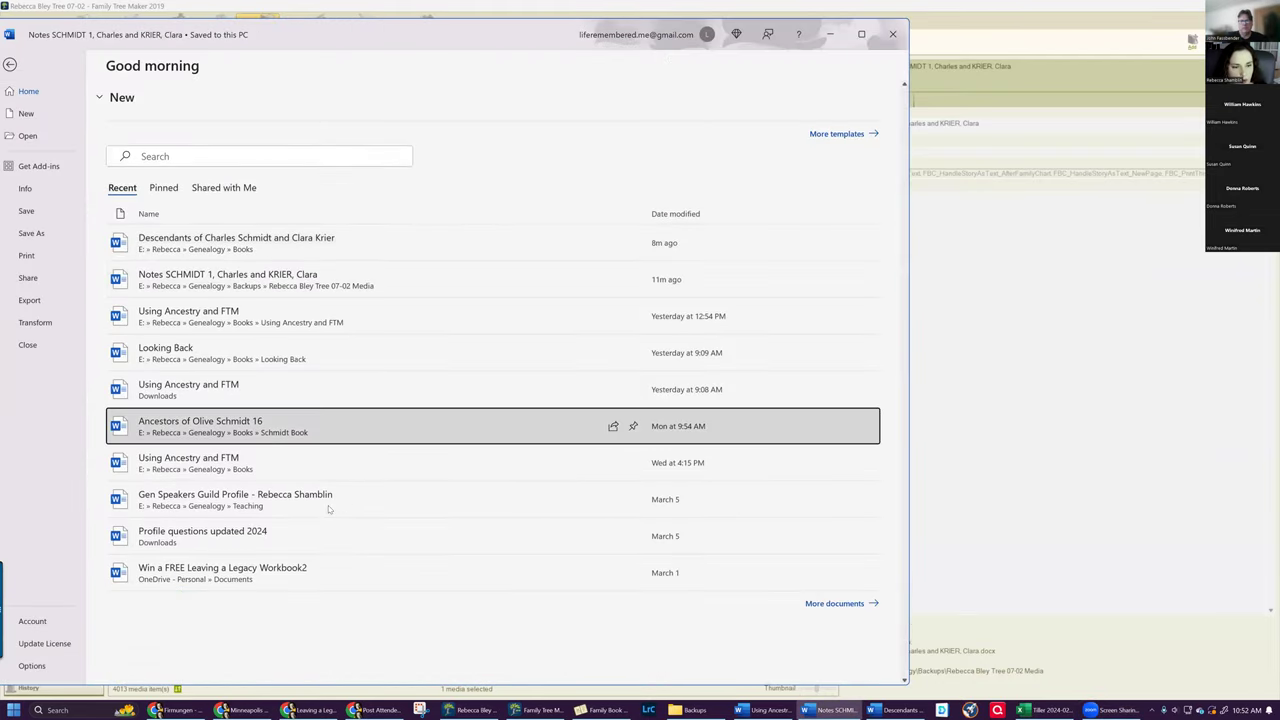
{"action": "key", "text": "Escape"}
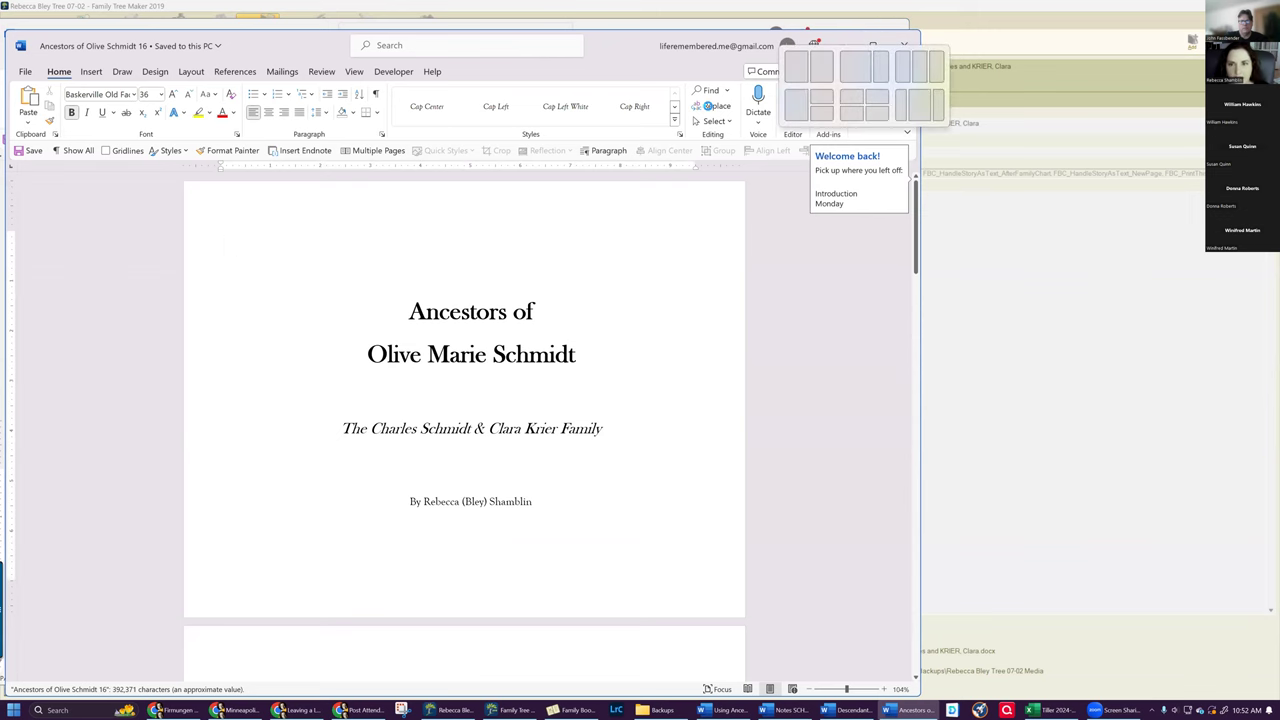
{"action": "scroll", "coordinate": [916, 230], "scroll_direction": "down", "scroll_amount": 10}
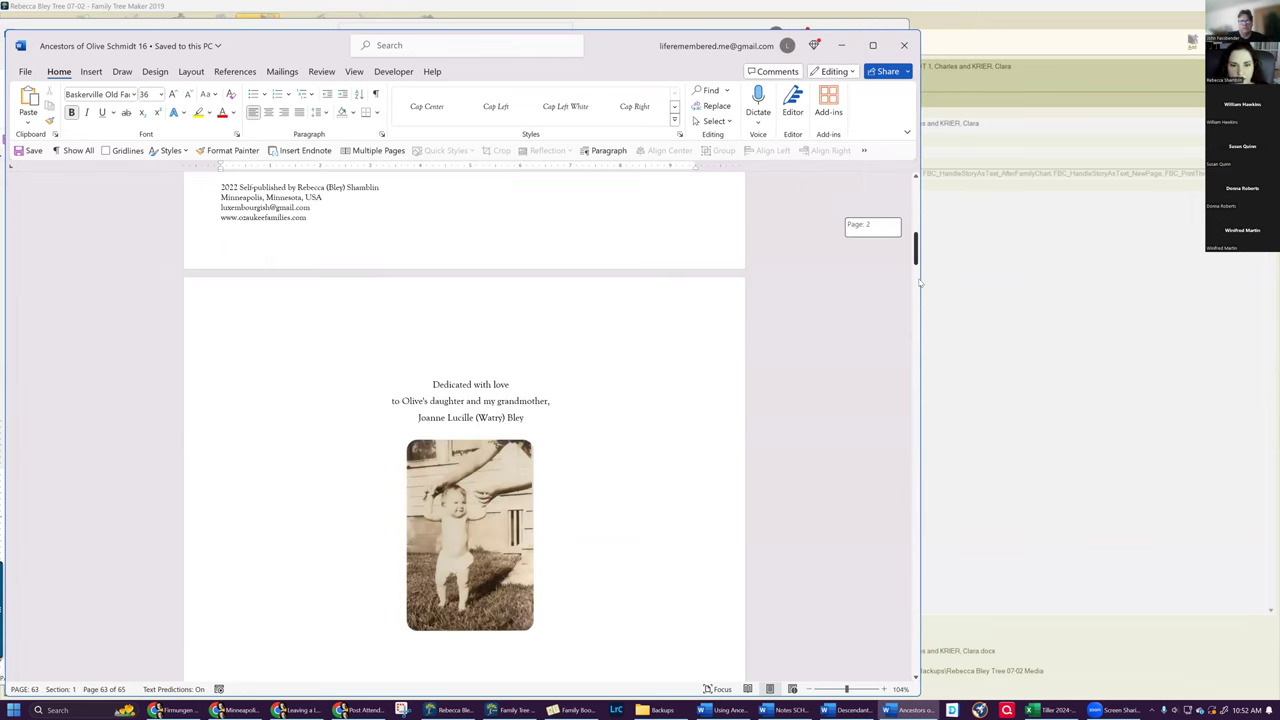
{"action": "left_click", "coordinate": [356, 71]}
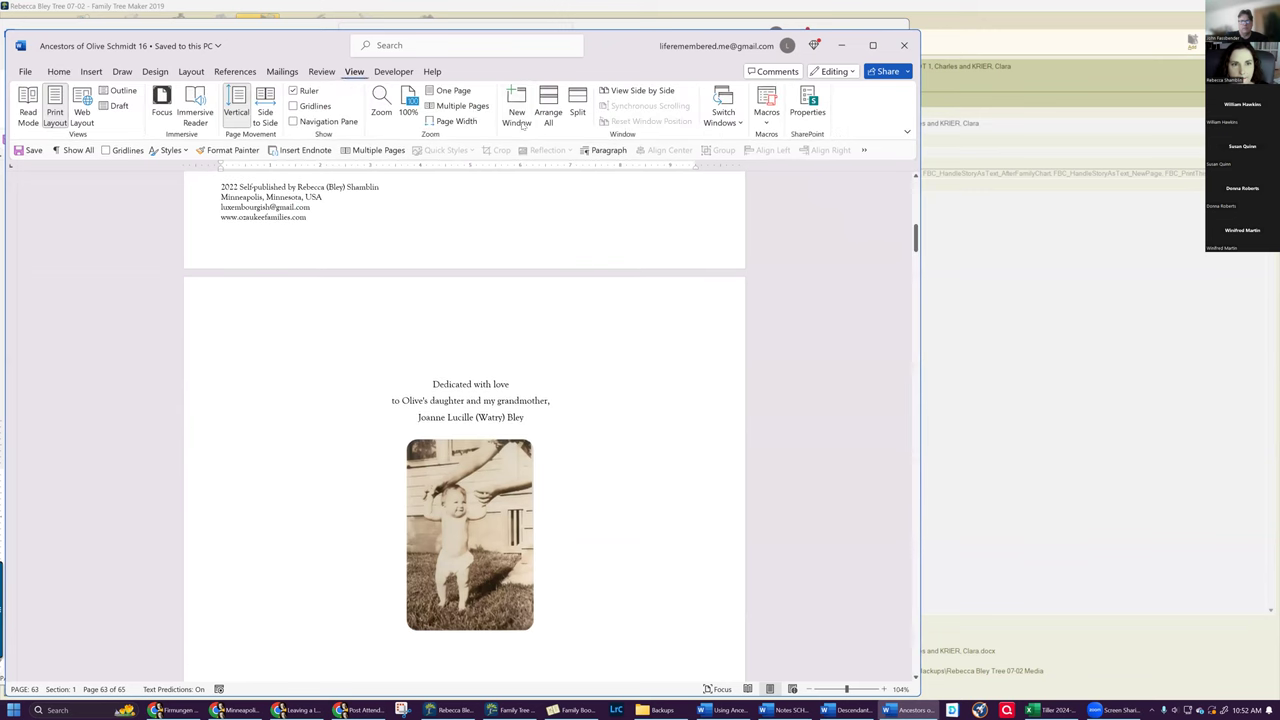
{"action": "left_click", "coordinate": [462, 105]}
Step: Look through the contents, introduction and first generation family chart up to the opening pages of the couple's illustrated story
{"action": "scroll", "coordinate": [870, 515], "scroll_direction": "down", "scroll_amount": 3}
{"action": "scroll", "coordinate": [916, 520], "scroll_direction": "down", "scroll_amount": 5}
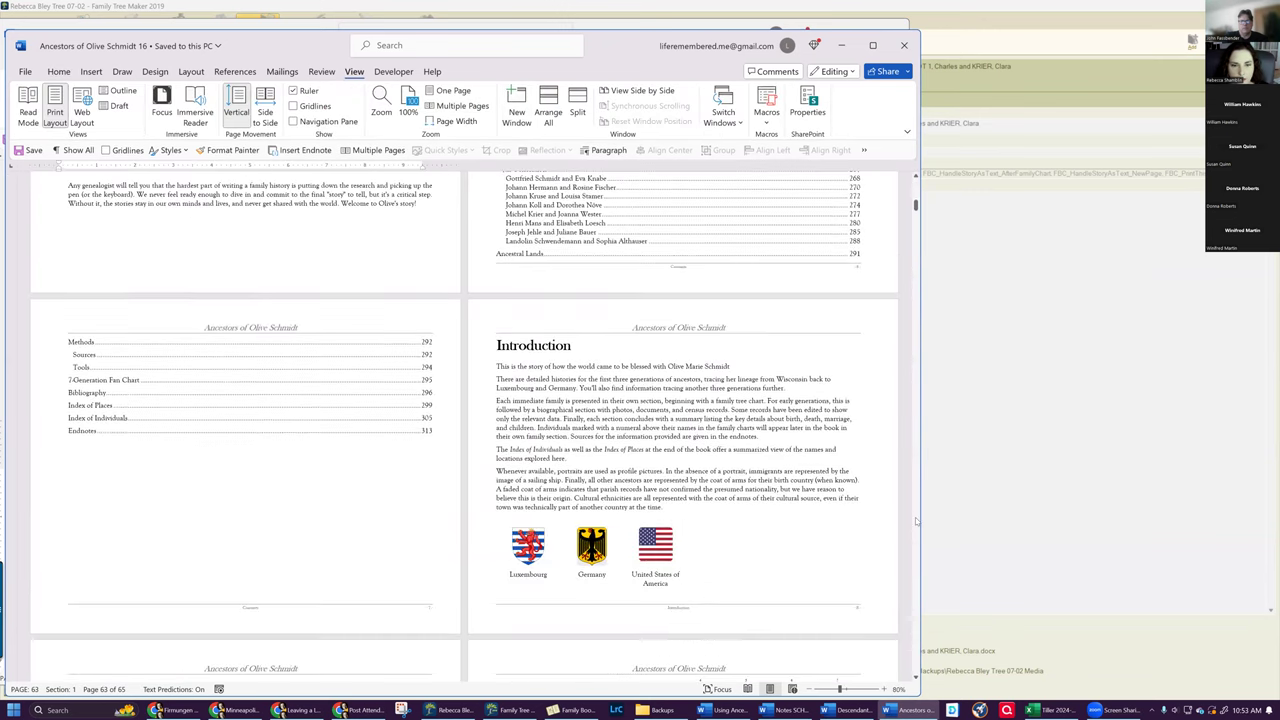
{"action": "scroll", "coordinate": [916, 520], "scroll_direction": "down", "scroll_amount": 10}
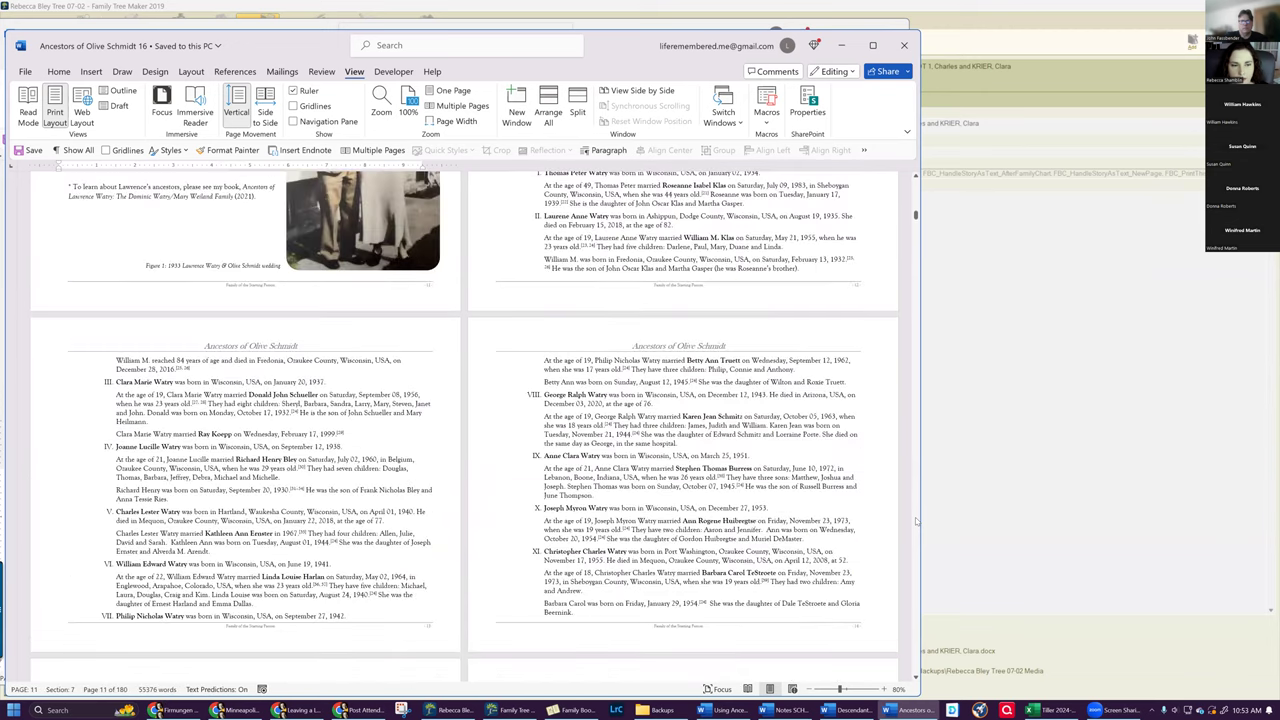
{"action": "scroll", "coordinate": [916, 520], "scroll_direction": "down", "scroll_amount": 6}
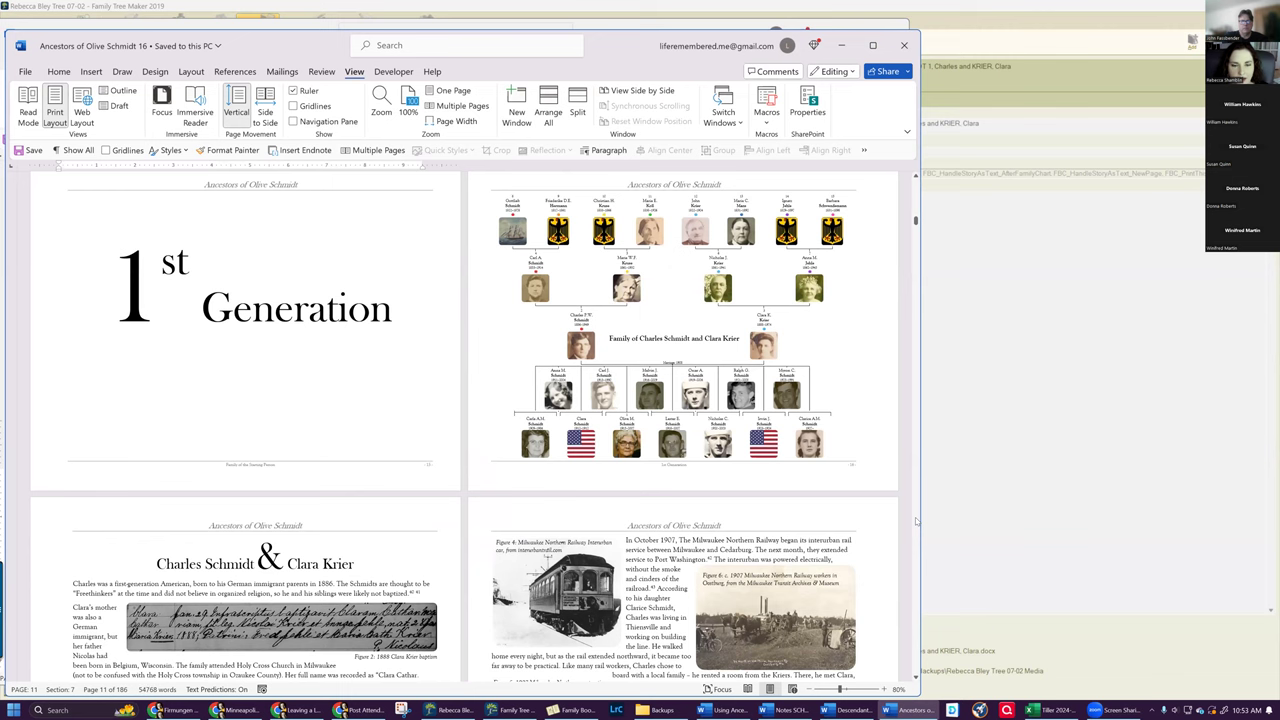
{"action": "scroll", "coordinate": [916, 520], "scroll_direction": "down", "scroll_amount": 5}
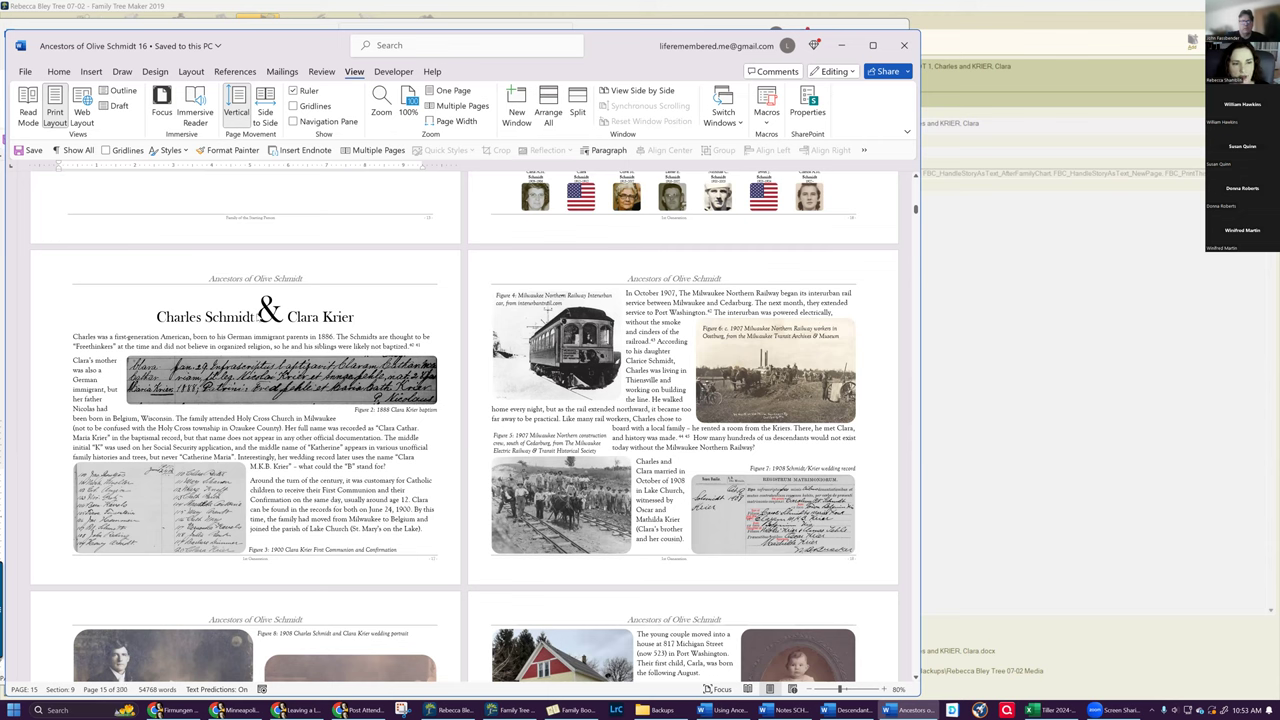
Step: Compare the inner and outer margins around the text and pictures on the couple's first two story pages
{"action": "left_click", "coordinate": [66, 389]}
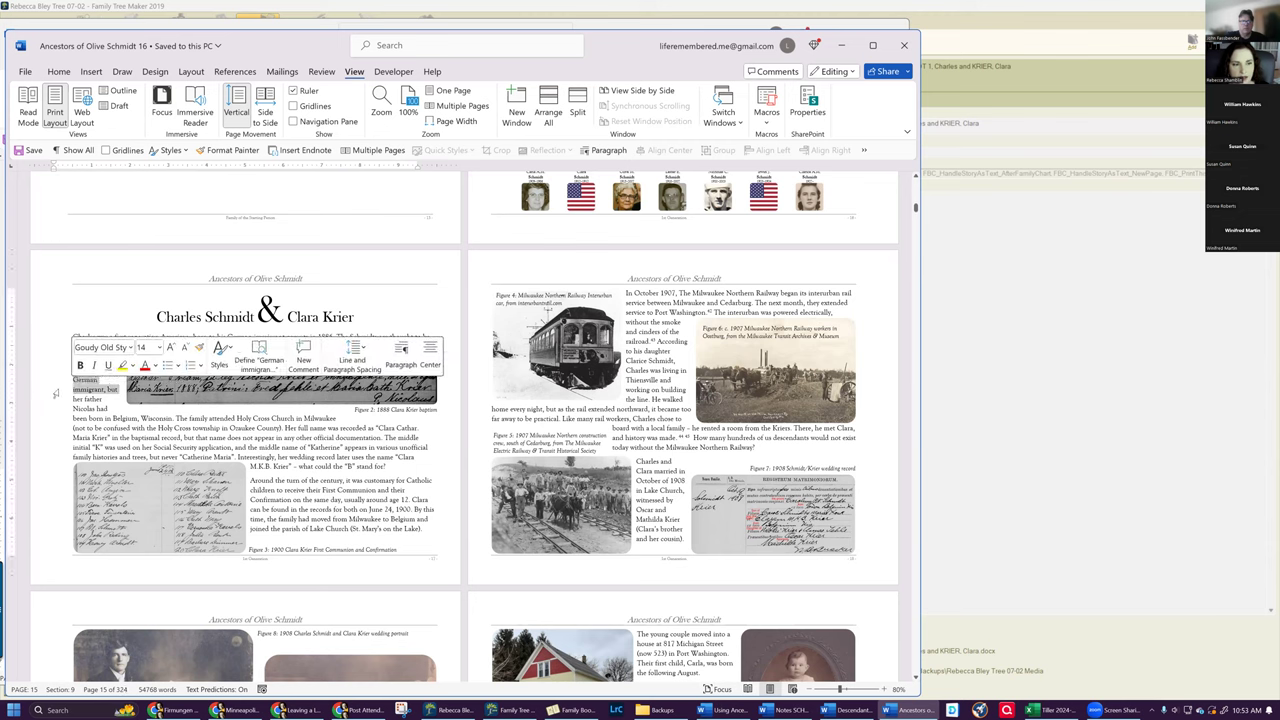
{"action": "left_click", "coordinate": [62, 397]}
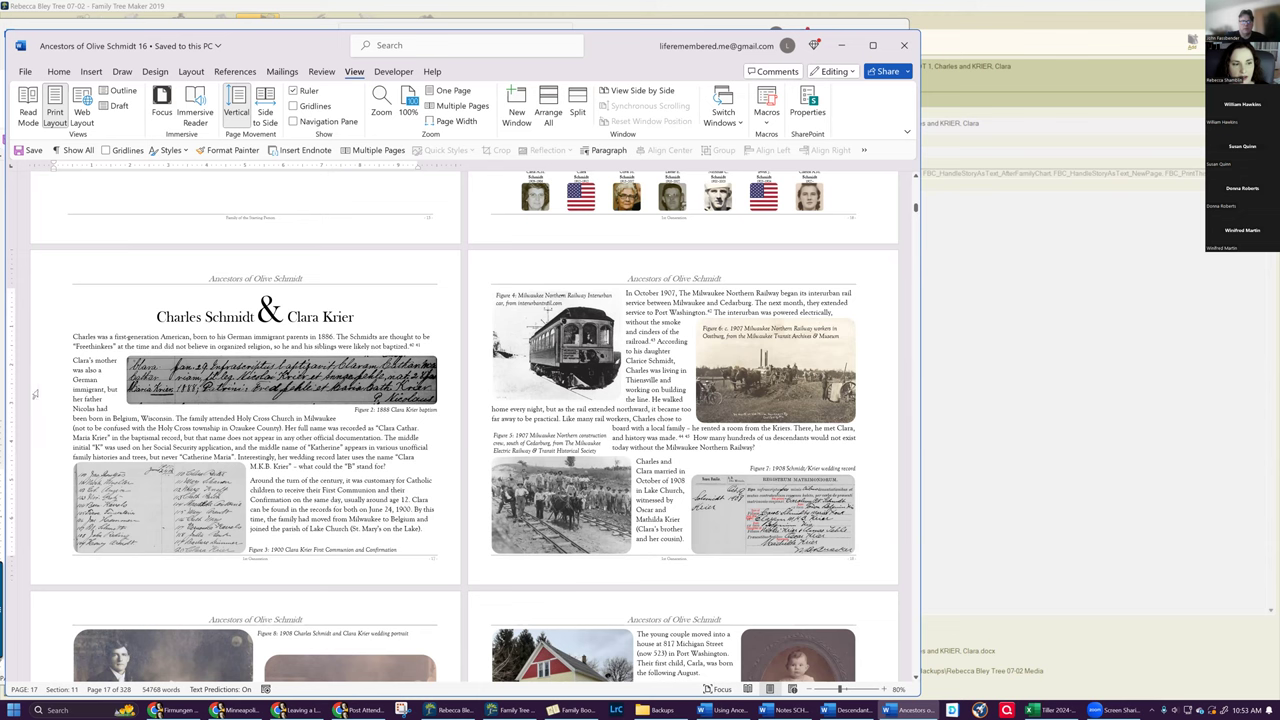
{"action": "double_click", "coordinate": [78, 389]}
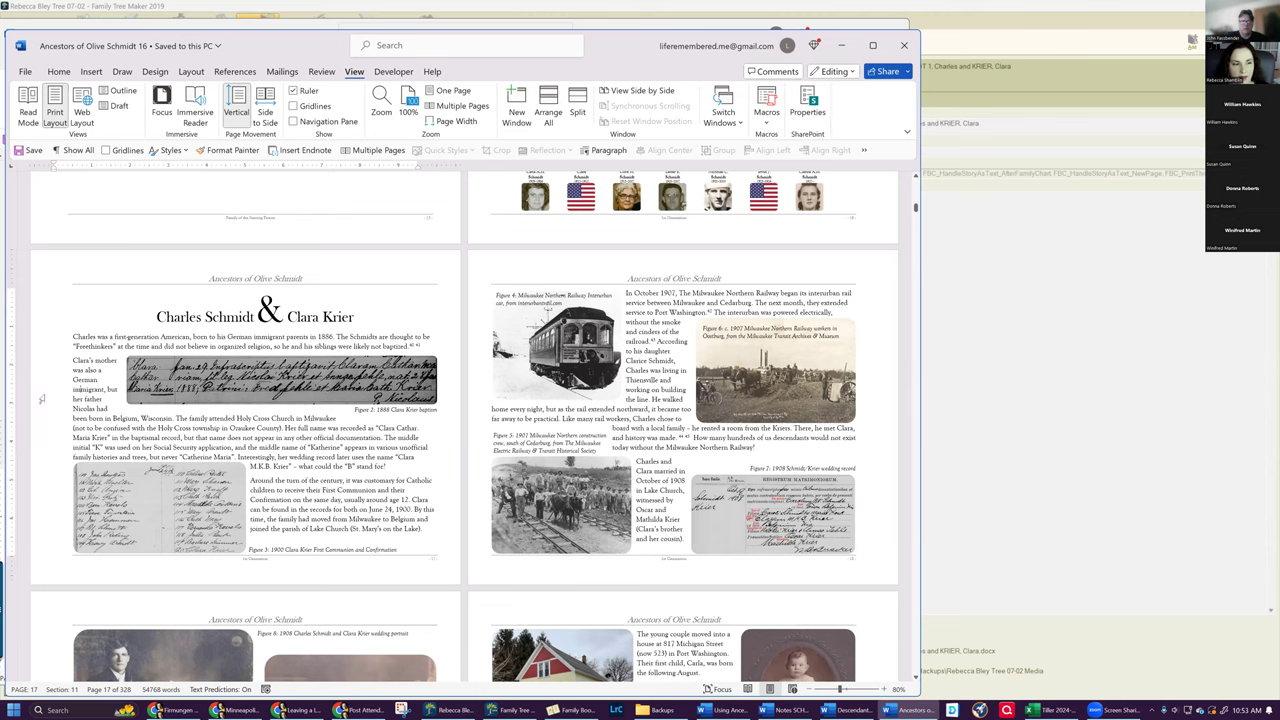
{"action": "left_click", "coordinate": [460, 395]}
{"action": "left_click", "coordinate": [425, 396]}
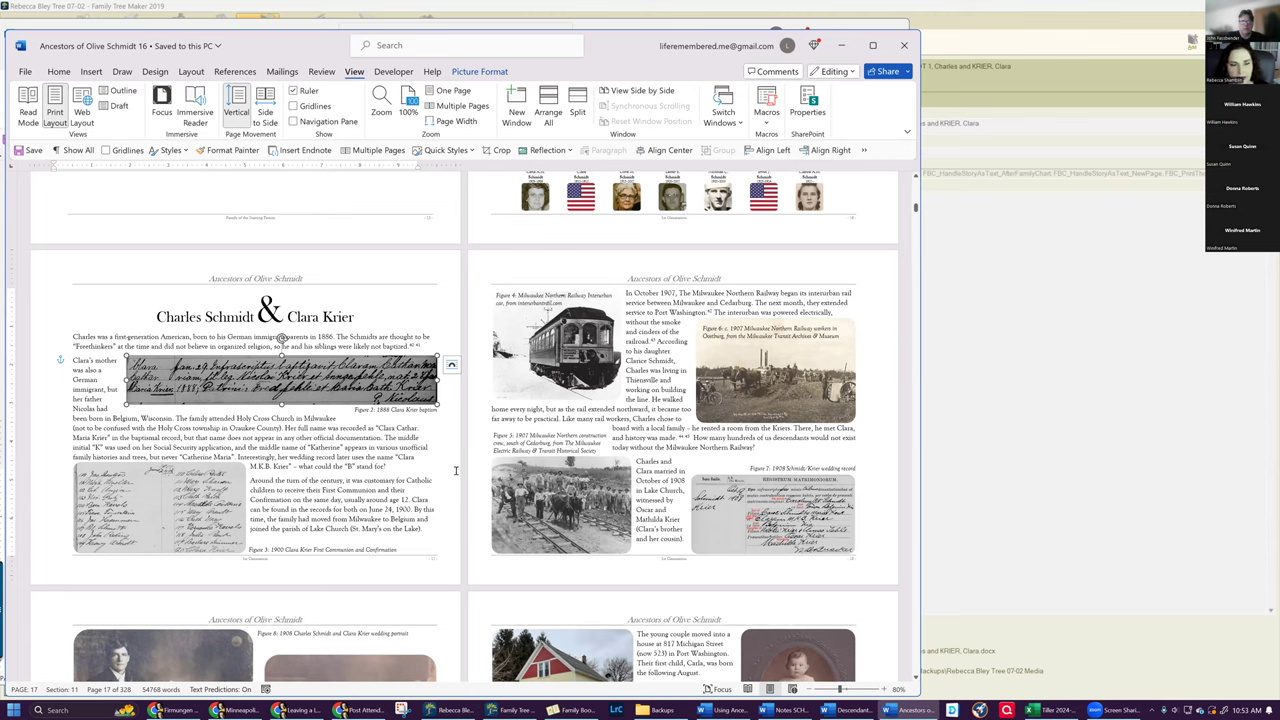
{"action": "left_click", "coordinate": [645, 437]}
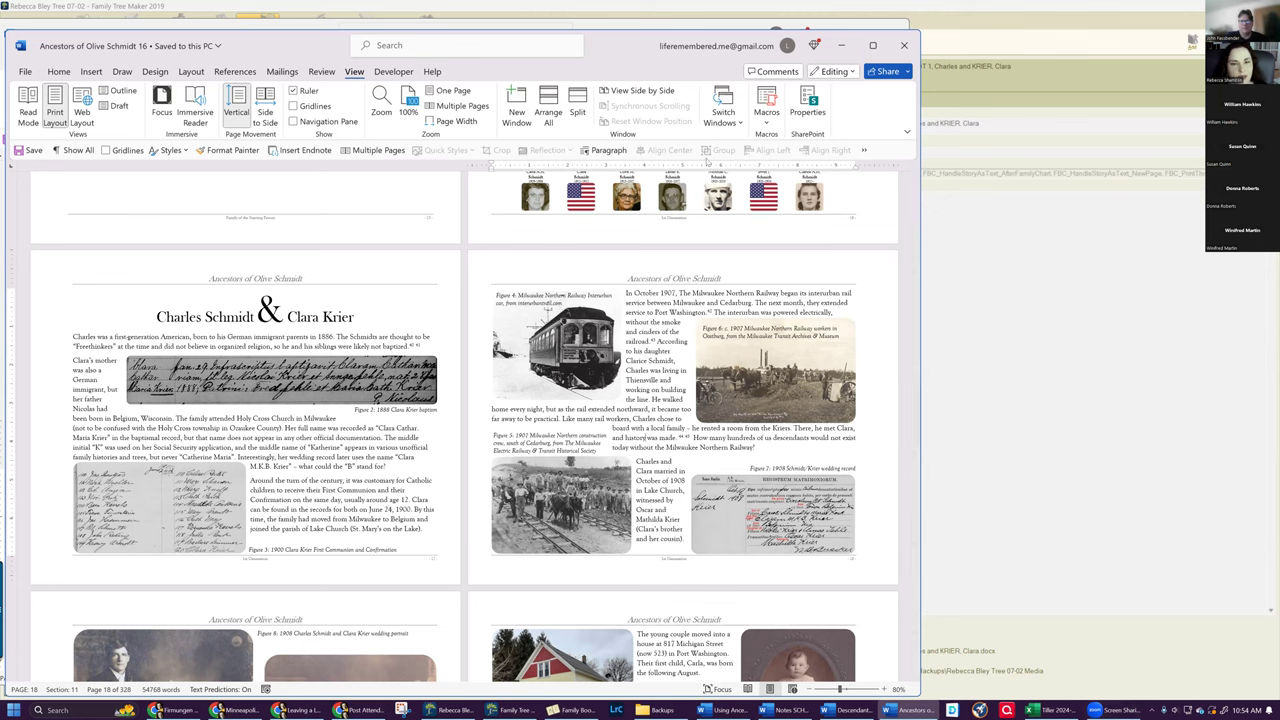
Step: Return to the title page and examine the book's opening pages and page settings in the print preview
{"action": "left_click_drag", "start_coordinate": [914, 207], "coordinate": [914, 183]}
{"action": "left_click", "coordinate": [268, 281]}
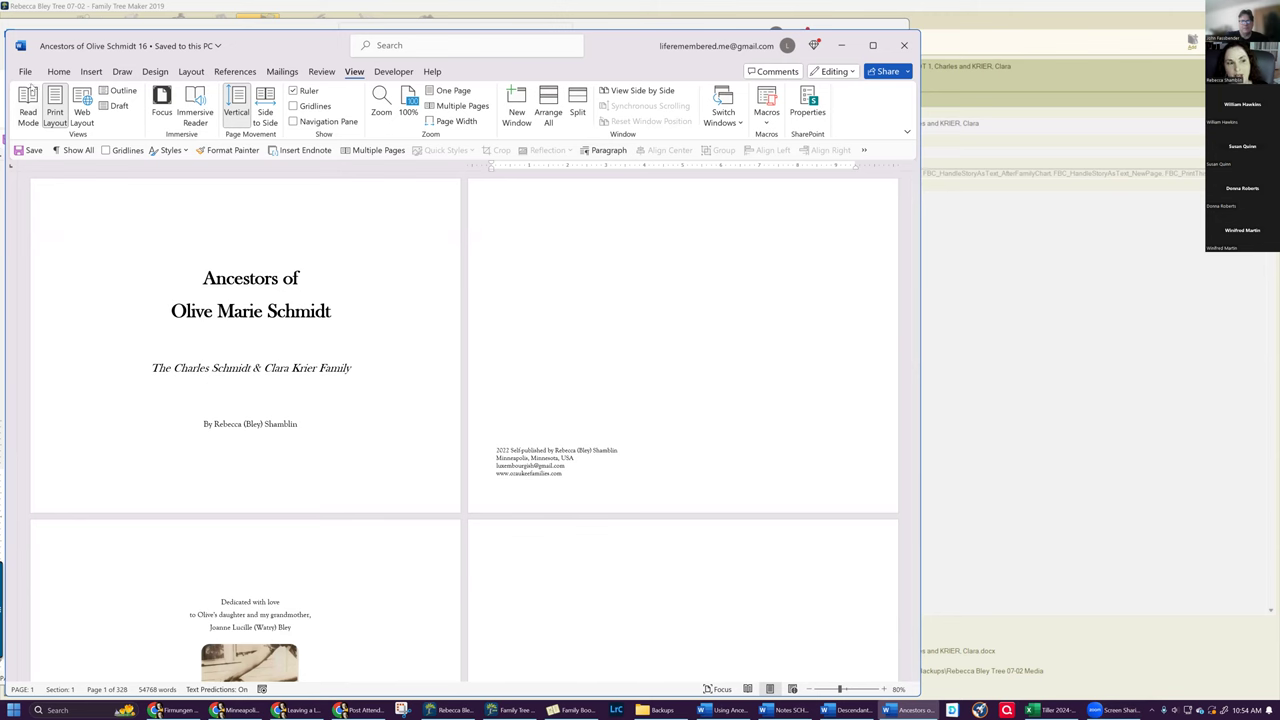
{"action": "left_click", "coordinate": [27, 71]}
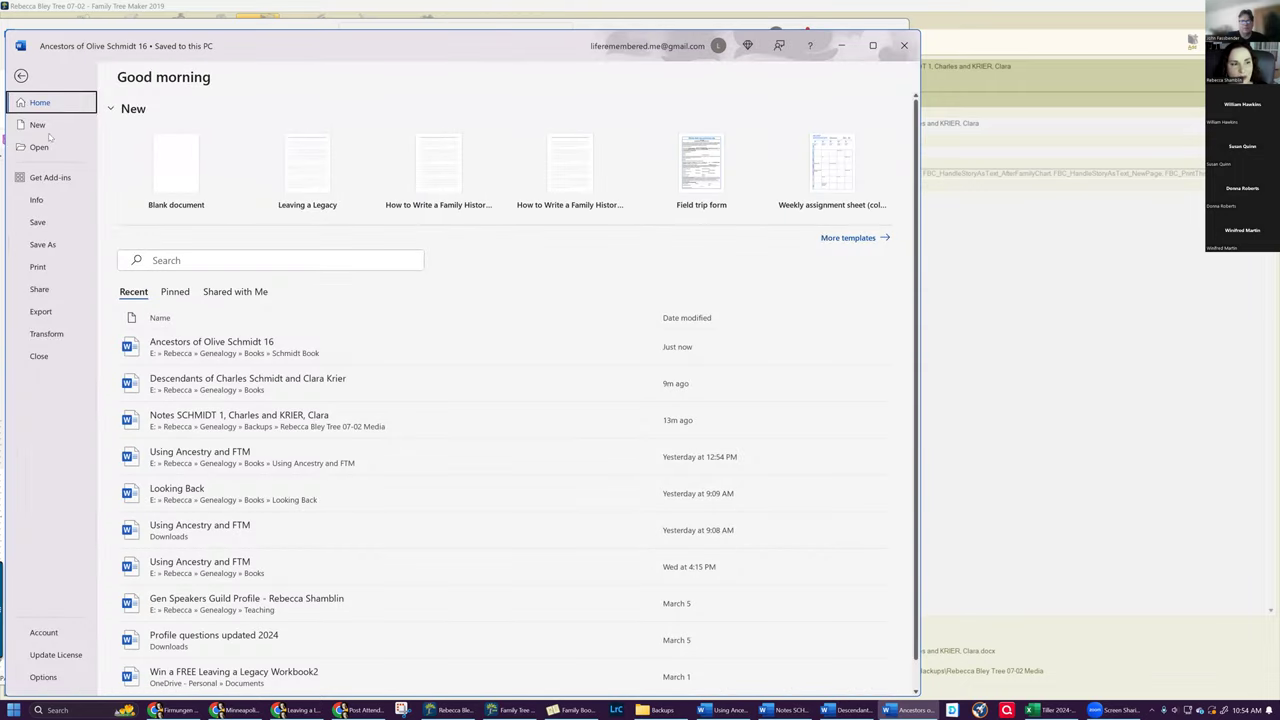
{"action": "left_click", "coordinate": [58, 267]}
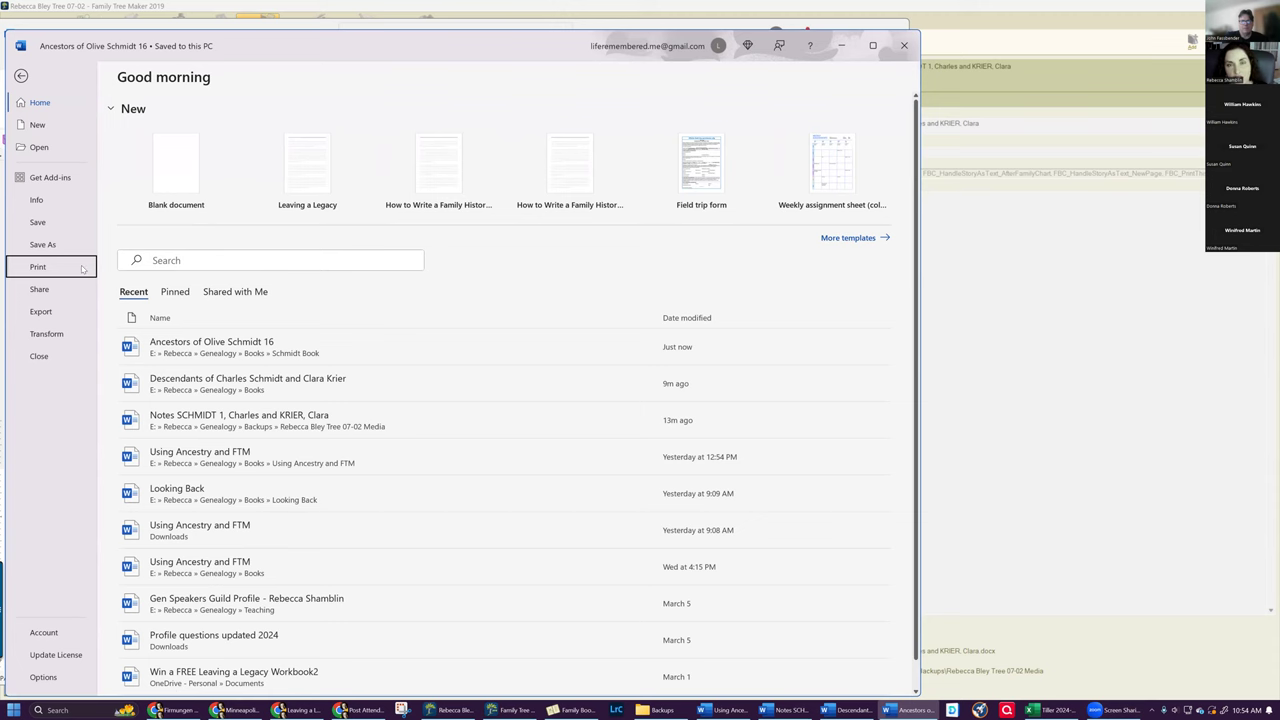
{"action": "left_click", "coordinate": [83, 268]}
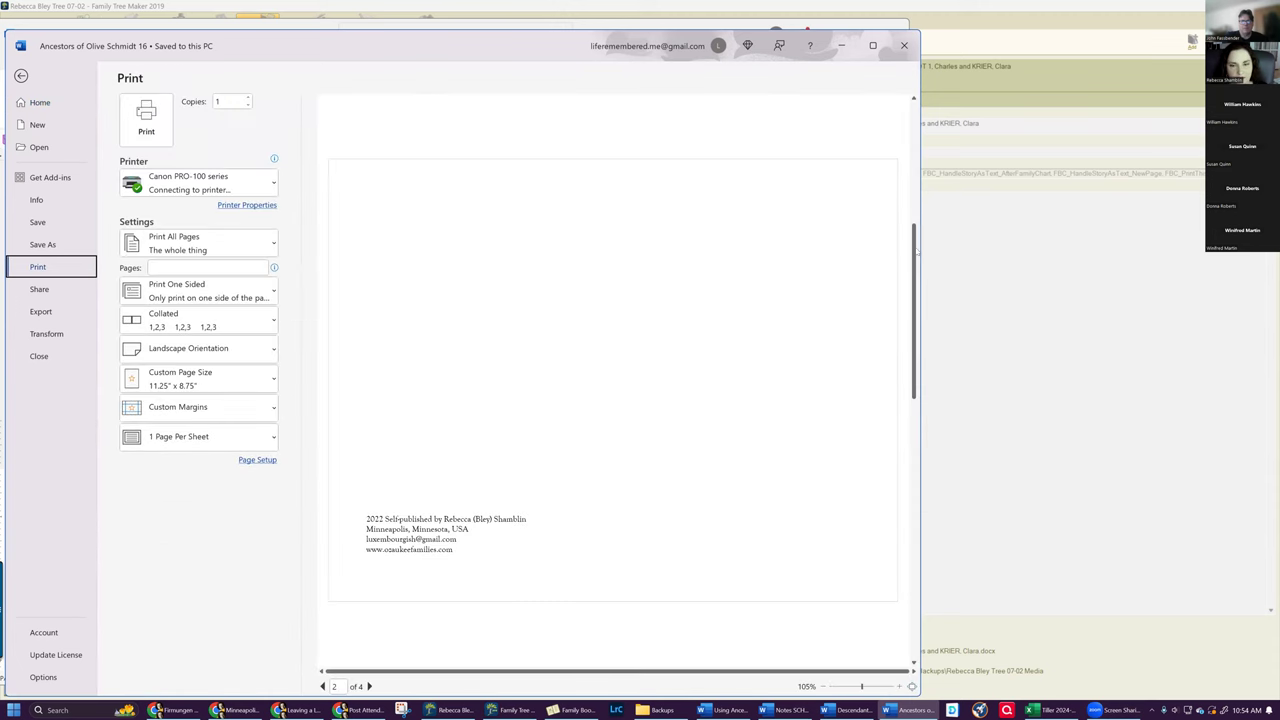
{"action": "left_click_drag", "start_coordinate": [913, 263], "coordinate": [912, 520]}
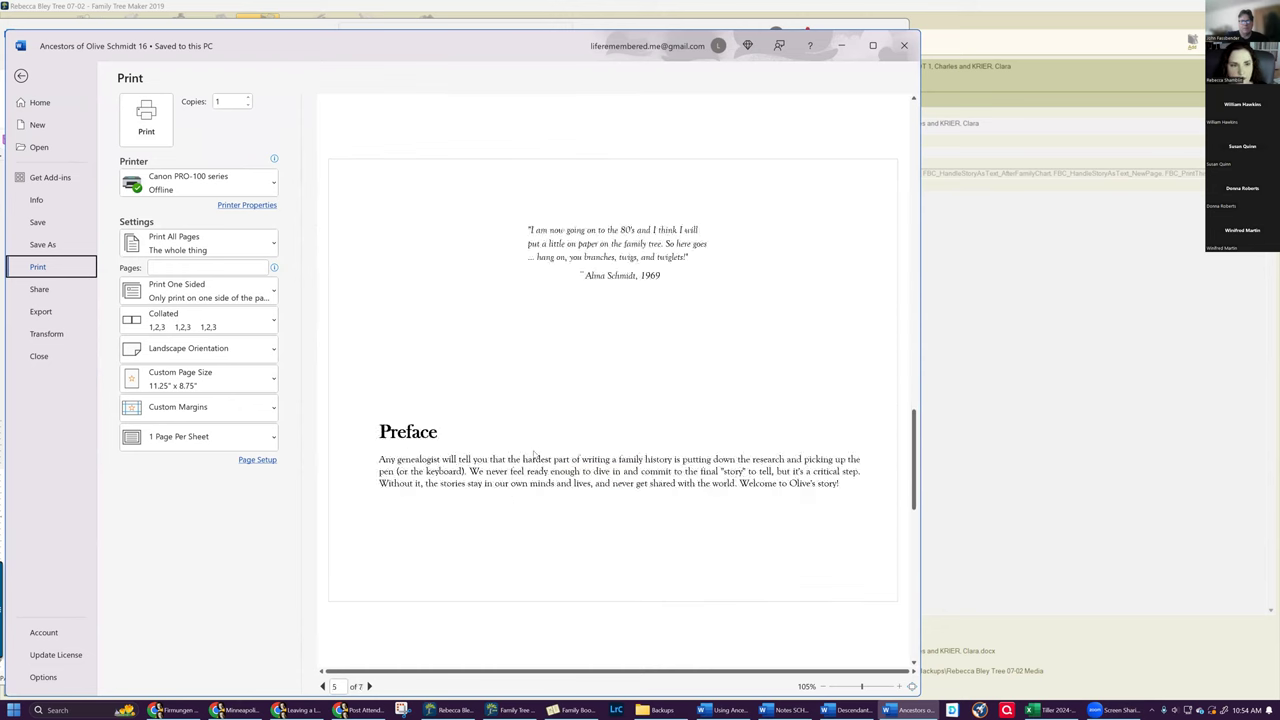
{"action": "scroll", "coordinate": [534, 455], "scroll_direction": "up", "scroll_amount": 8}
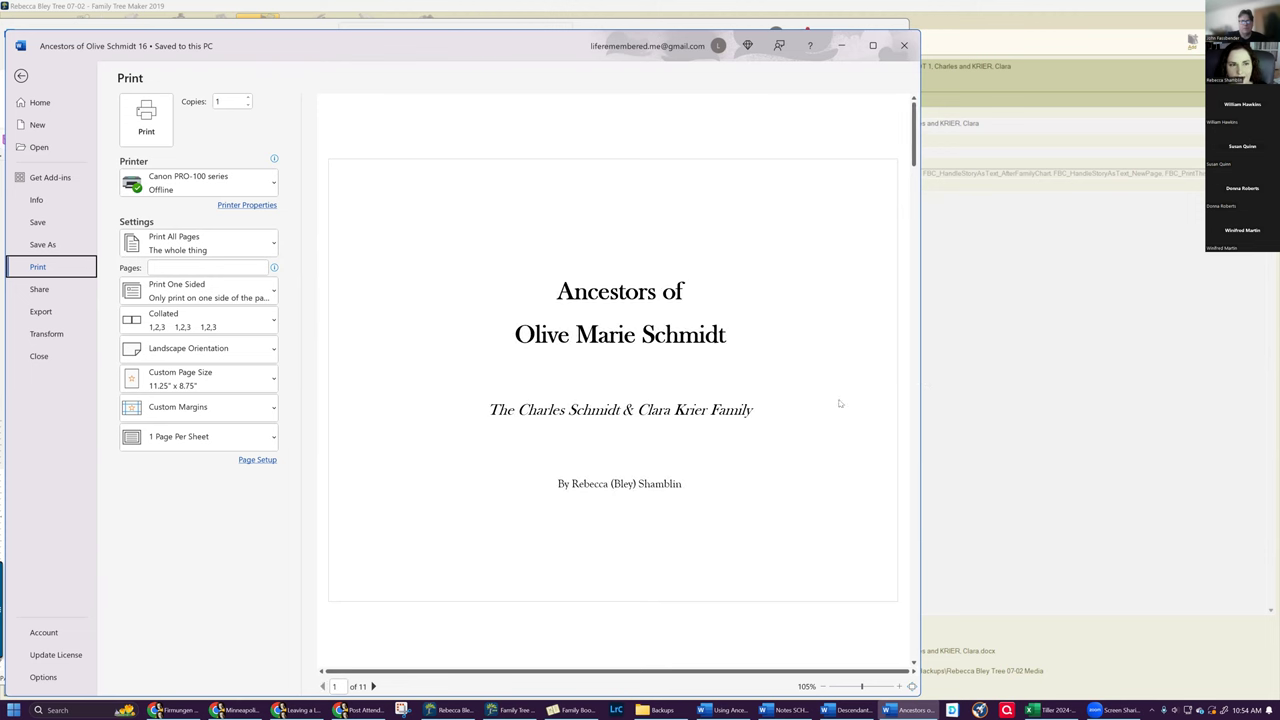
{"action": "scroll", "coordinate": [797, 399], "scroll_direction": "down", "scroll_amount": 5}
{"action": "scroll", "coordinate": [797, 399], "scroll_direction": "down", "scroll_amount": 10}
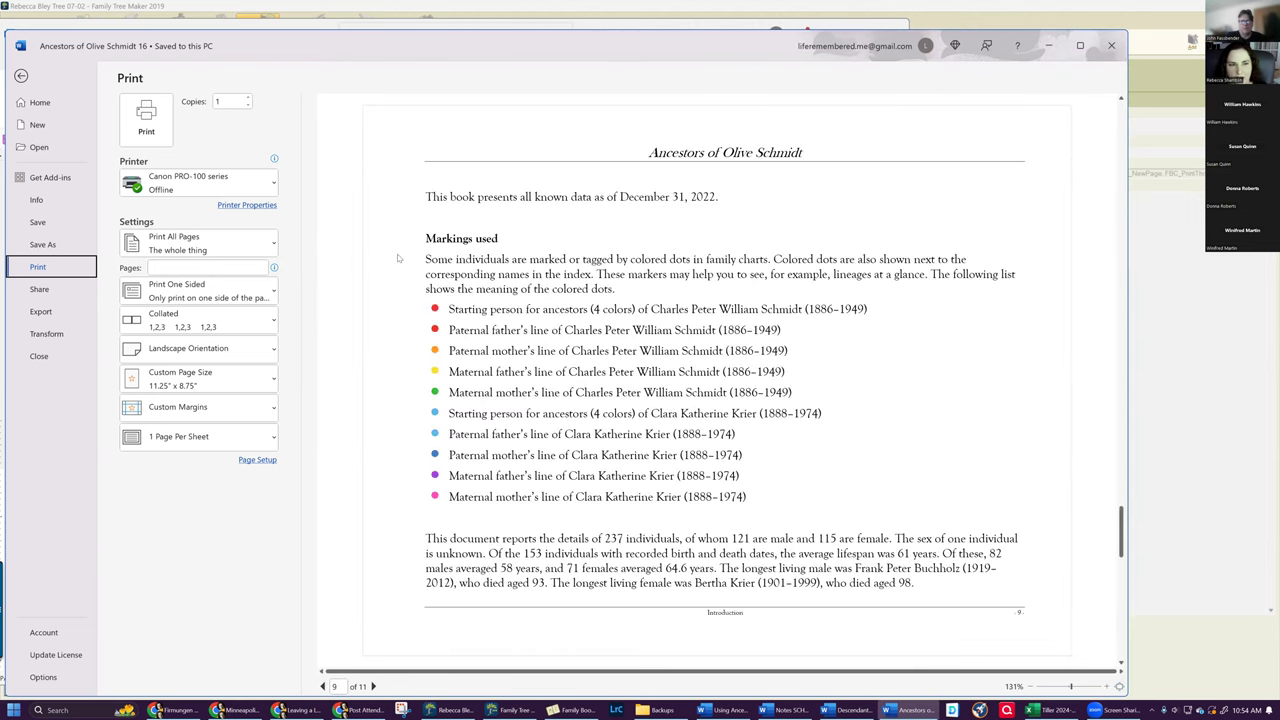
{"action": "left_click", "coordinate": [21, 76]}
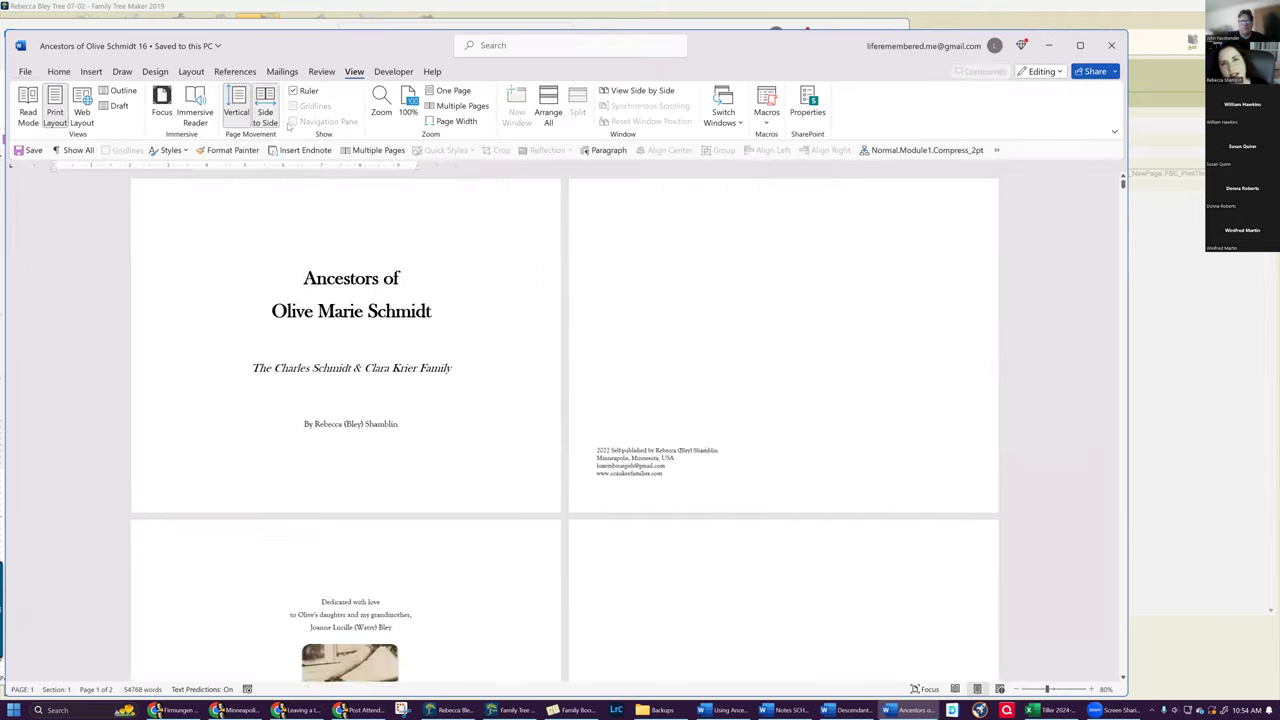
Step: Go back to the couple's first story pages and review the available page margin presets
{"action": "scroll", "coordinate": [1001, 351], "scroll_direction": "up", "scroll_amount": 3}
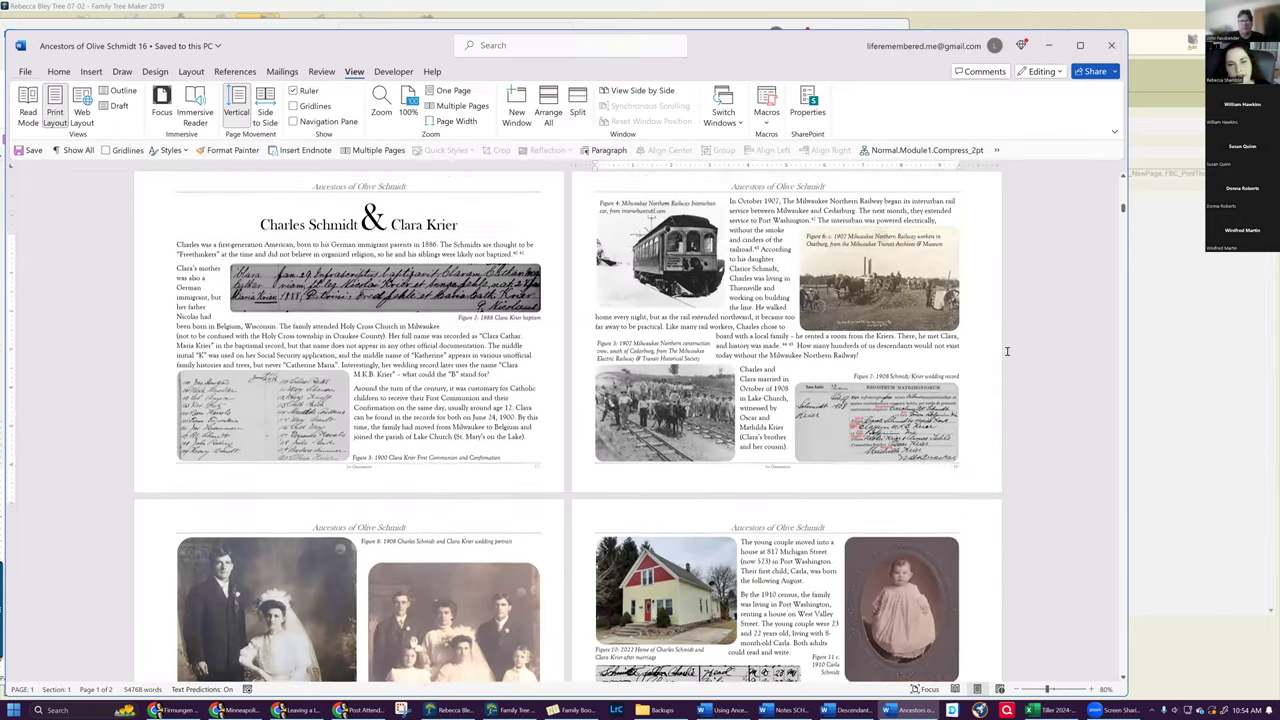
{"action": "scroll", "coordinate": [1007, 351], "scroll_direction": "up", "scroll_amount": 2}
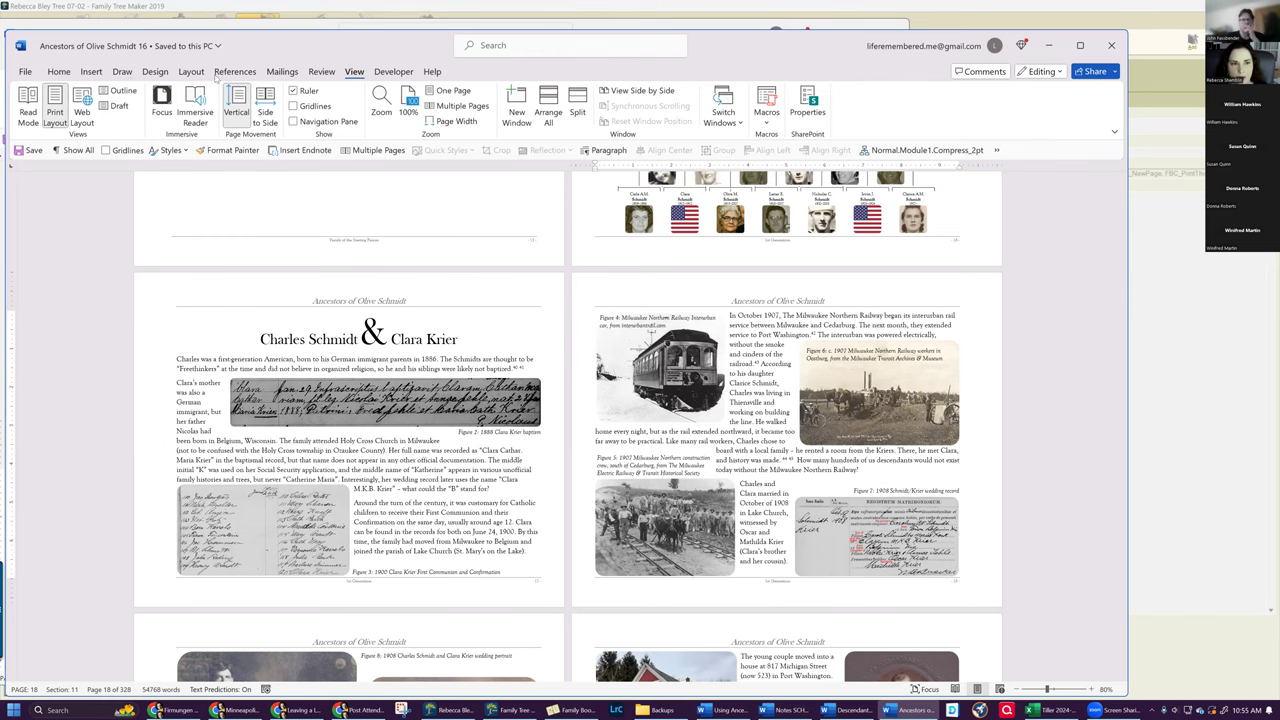
{"action": "left_click", "coordinate": [60, 72]}
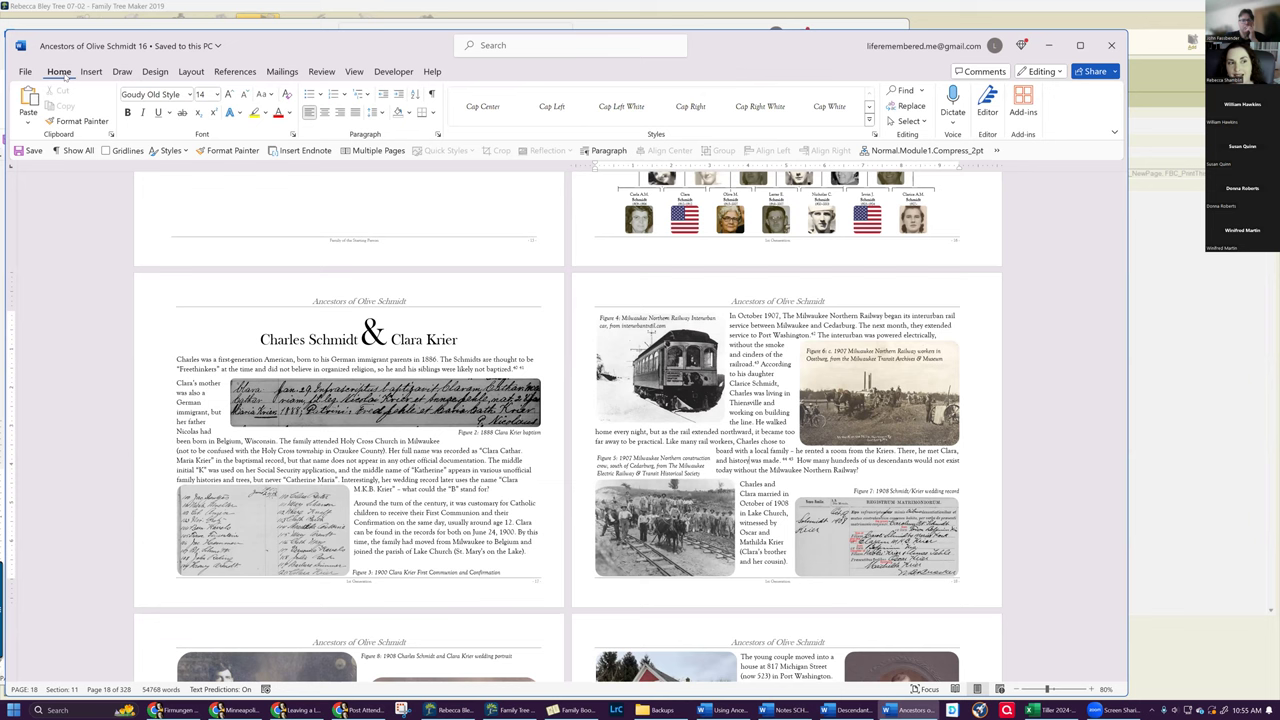
{"action": "left_click", "coordinate": [190, 74]}
{"action": "left_click", "coordinate": [31, 118]}
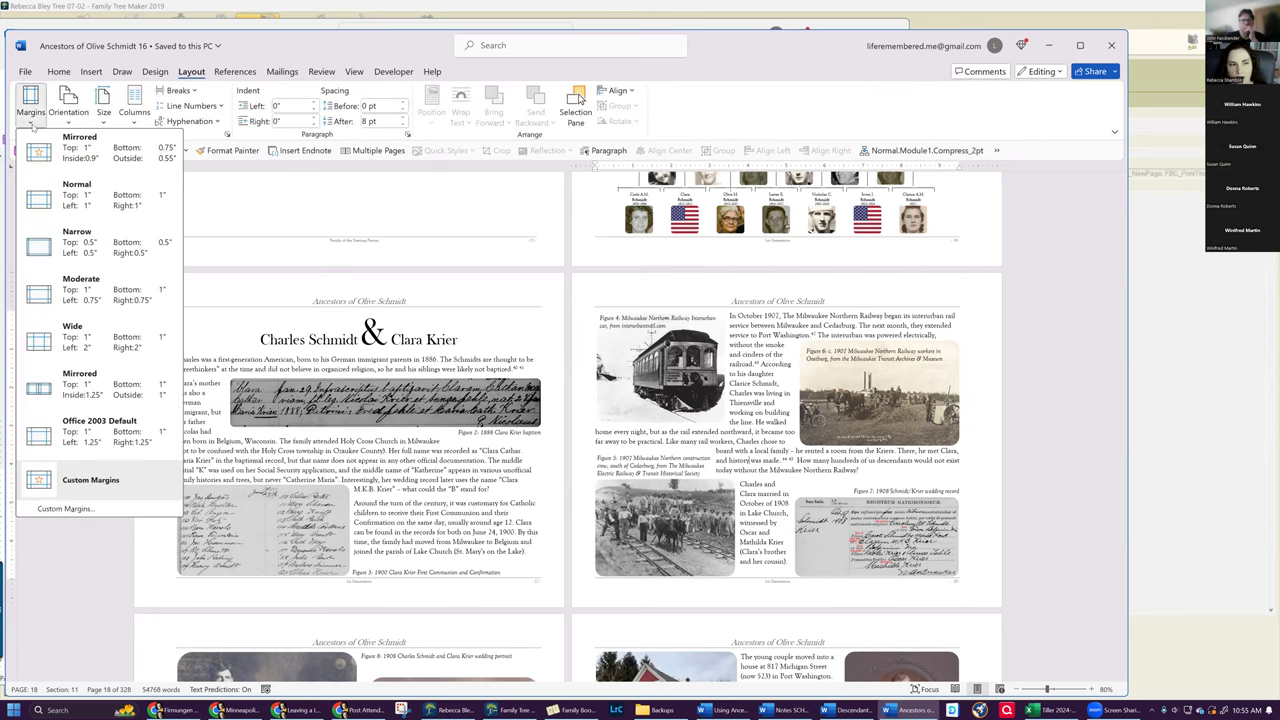
{"action": "left_click", "coordinate": [125, 489]}
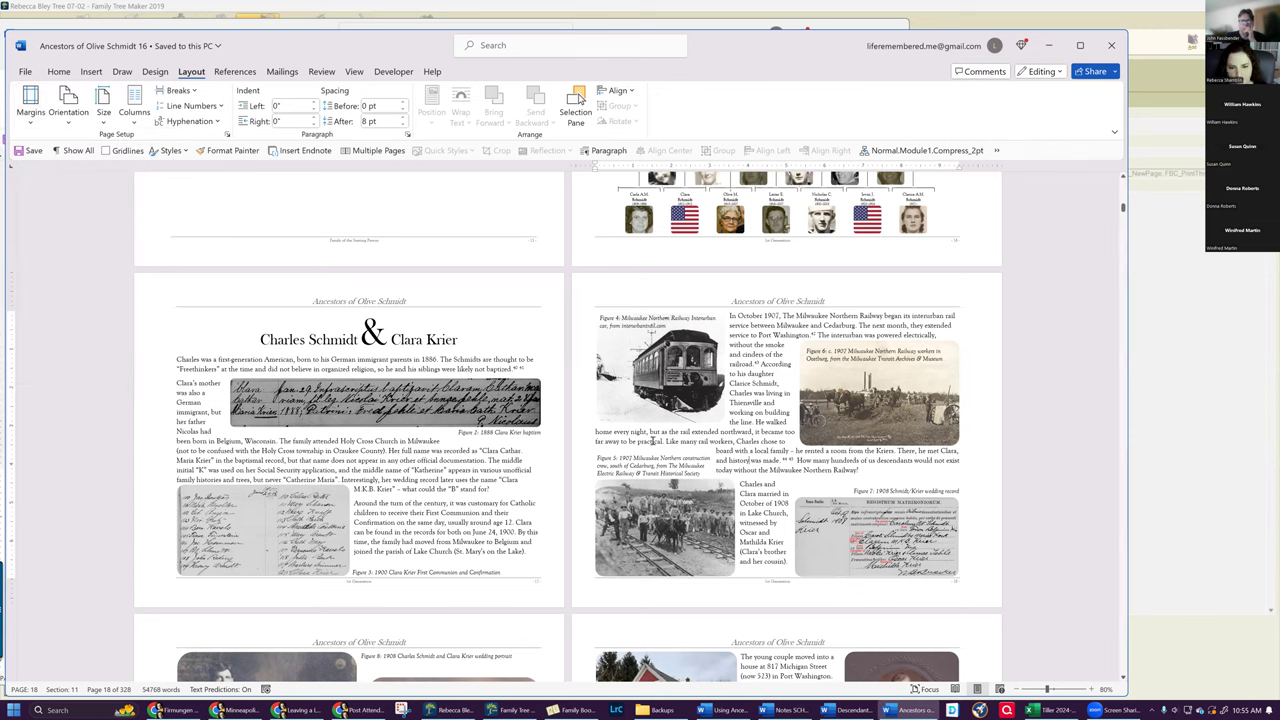
Step: Examine the custom margin settings and the multiple pages options in Page Setup, and cancel the dialog
{"action": "left_click", "coordinate": [44, 110]}
{"action": "left_click", "coordinate": [50, 510]}
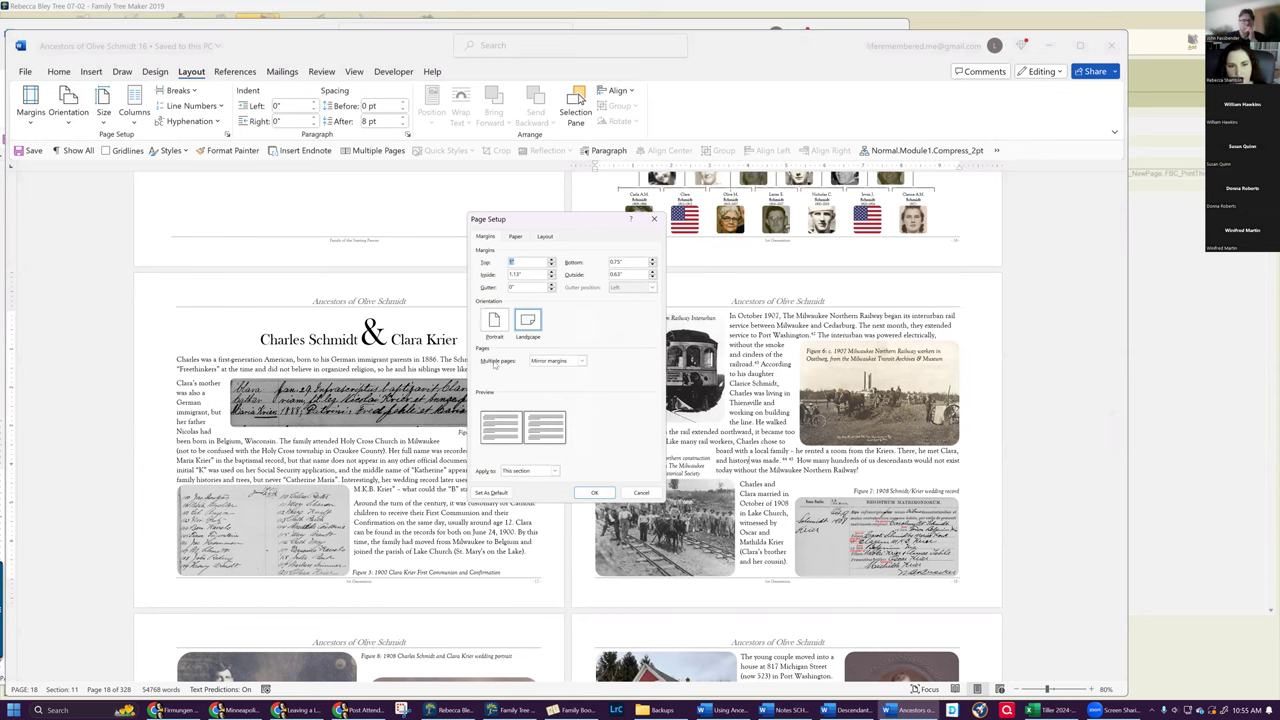
{"action": "left_click", "coordinate": [582, 361]}
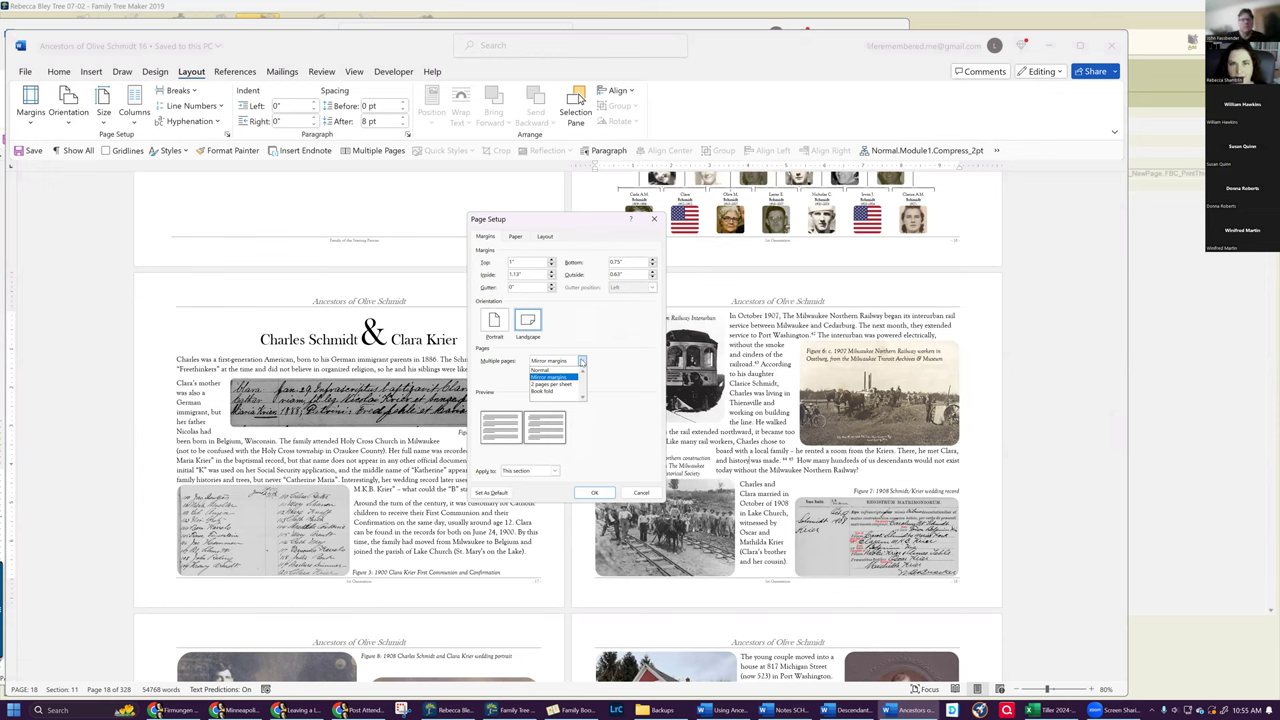
{"action": "left_click", "coordinate": [582, 361]}
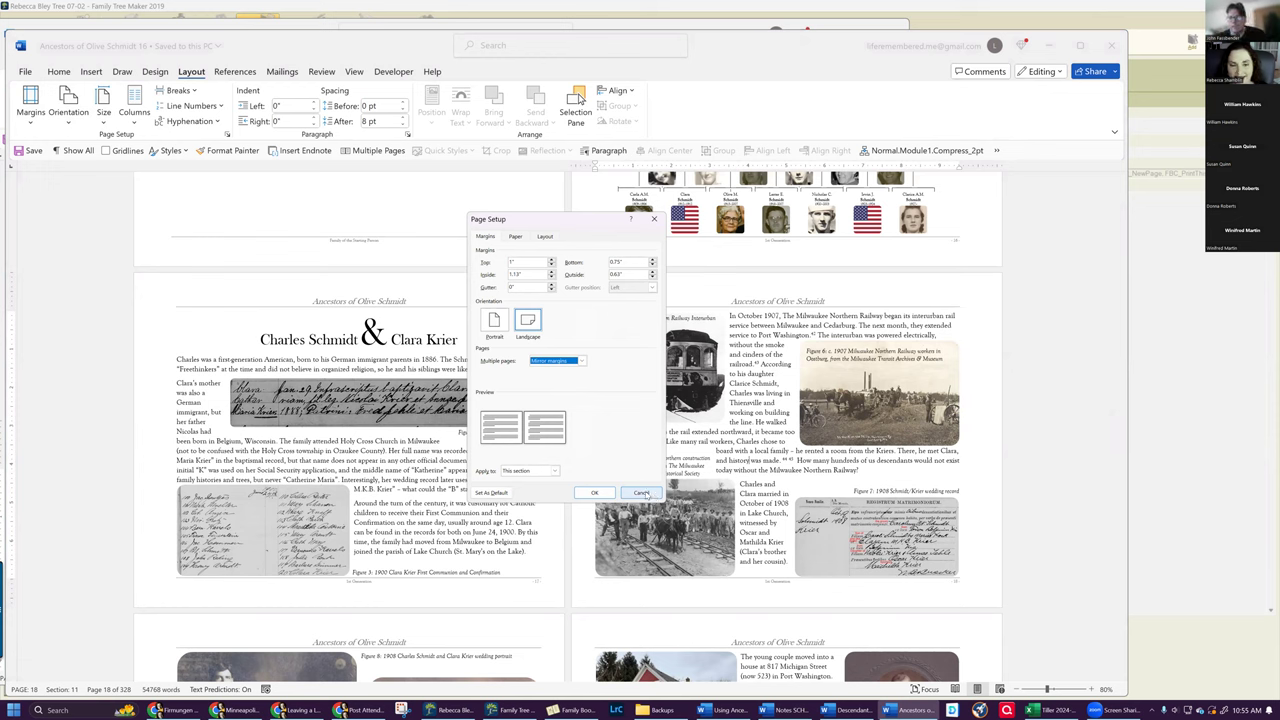
{"action": "left_click", "coordinate": [641, 494]}
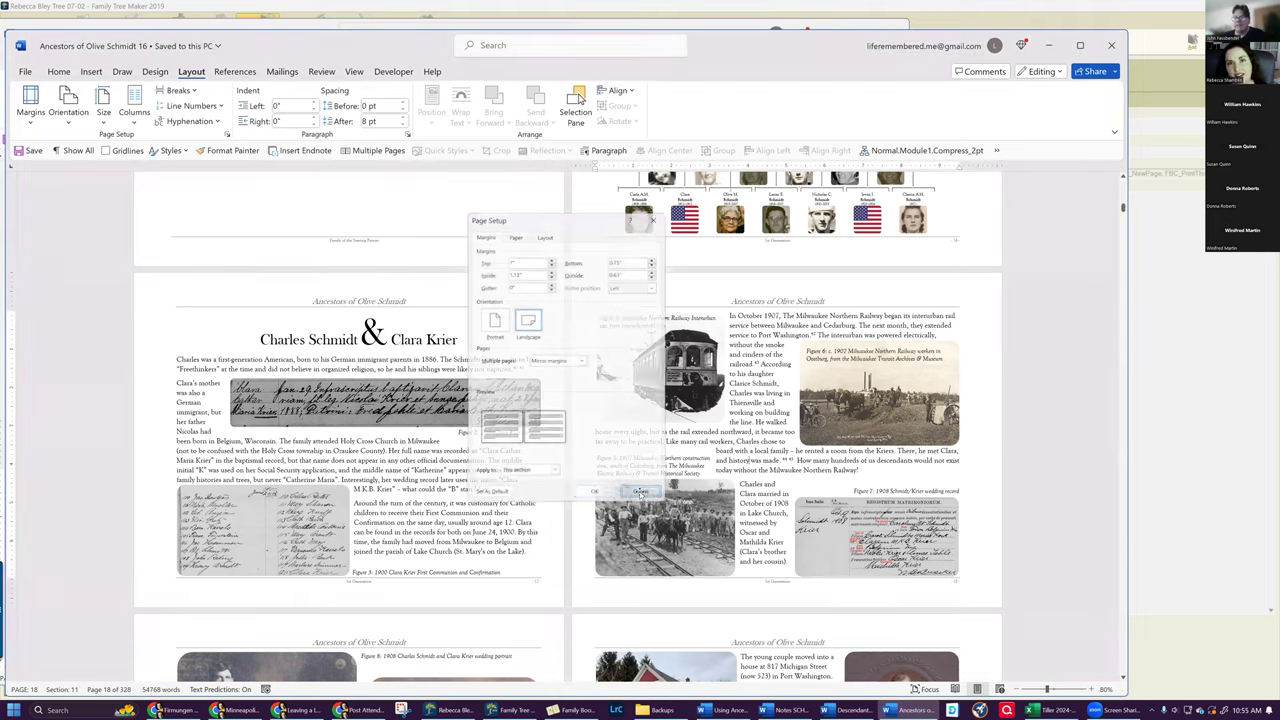